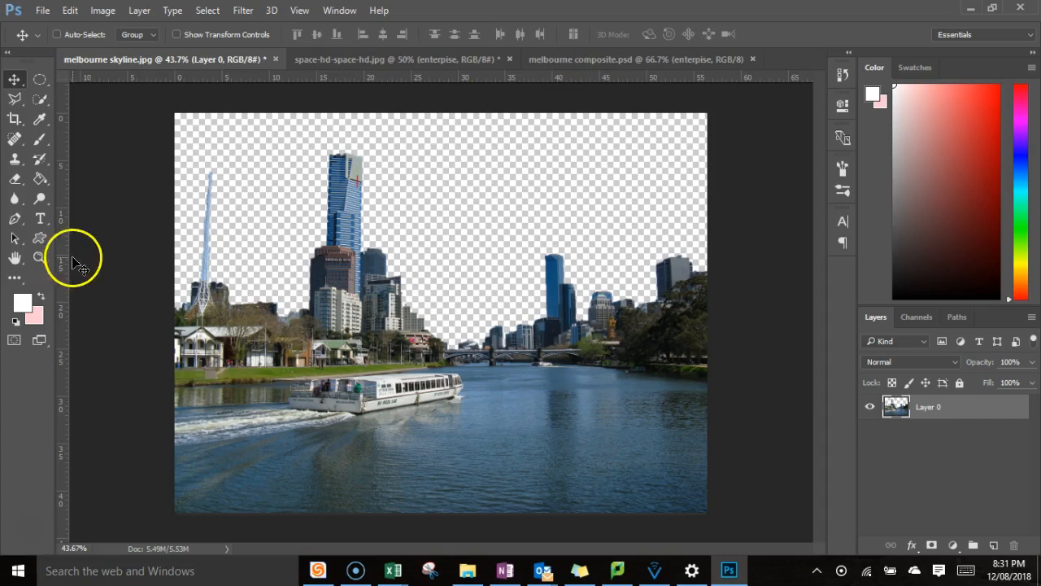
# Move the spaceship slightly down and right in melbourne composite.psd.
pyautogui.click(632, 58)
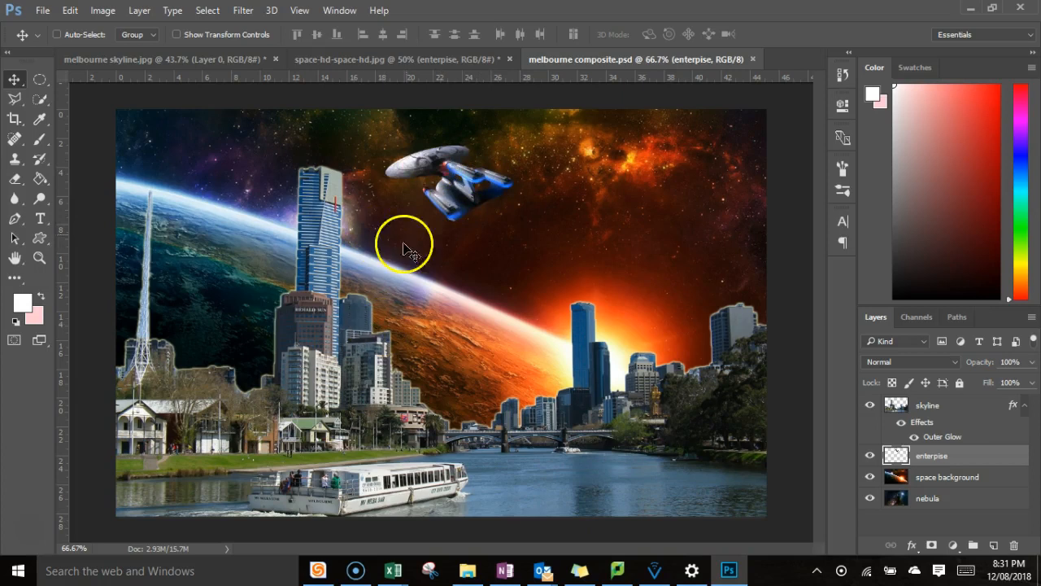
pyautogui.moveTo(462, 187); pyautogui.dragTo(491, 236)
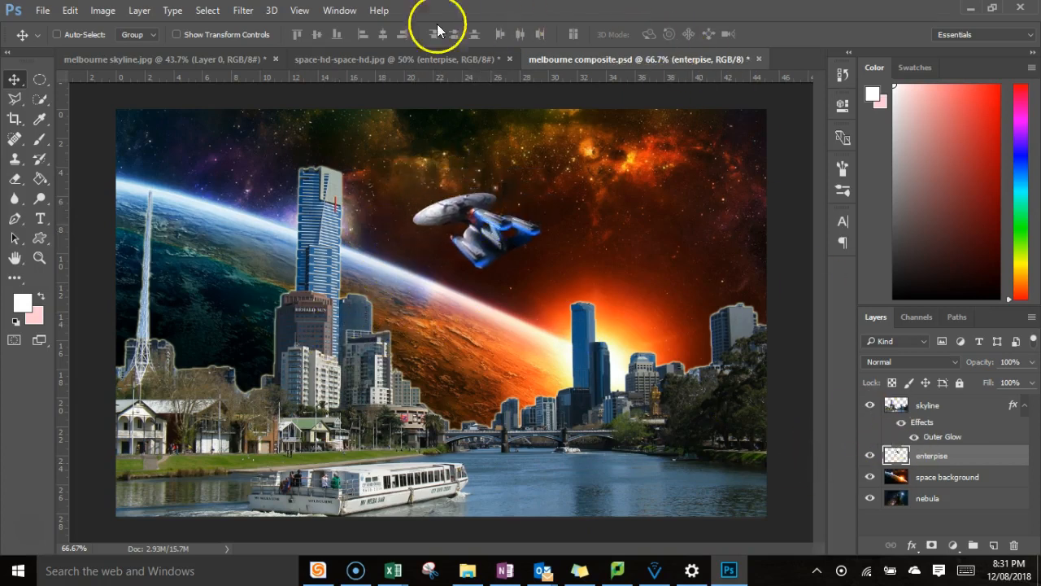
# Review the space-hd-space-hd.jpg and melbourne skyline.jpg documents and their layers.
pyautogui.click(370, 59)
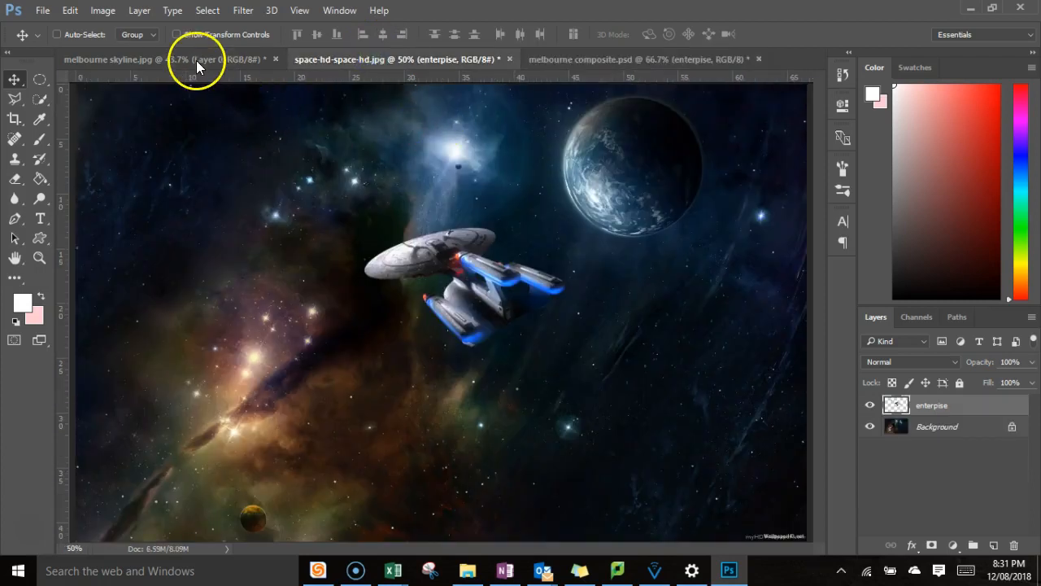
pyautogui.click(196, 60)
pyautogui.click(379, 60)
pyautogui.click(210, 57)
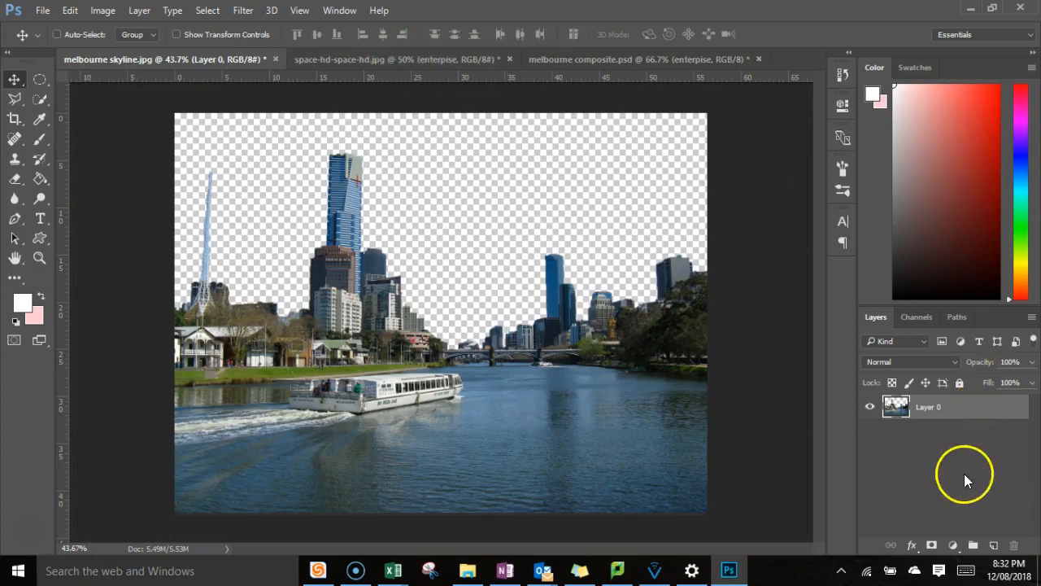
# Add a layer to space-hd-space-hd.jpg and name it new.
pyautogui.click(392, 57)
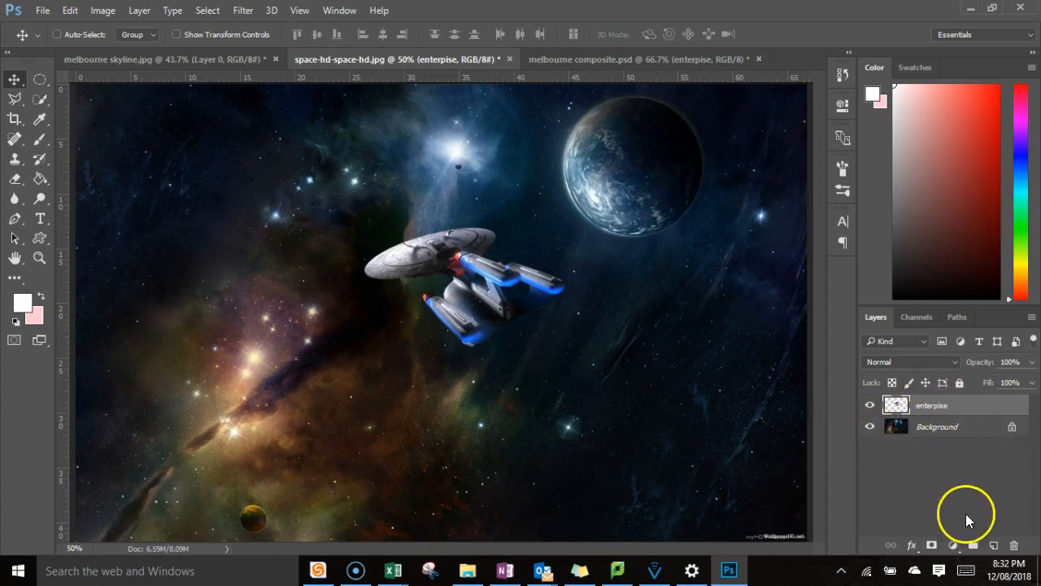
pyautogui.click(994, 546)
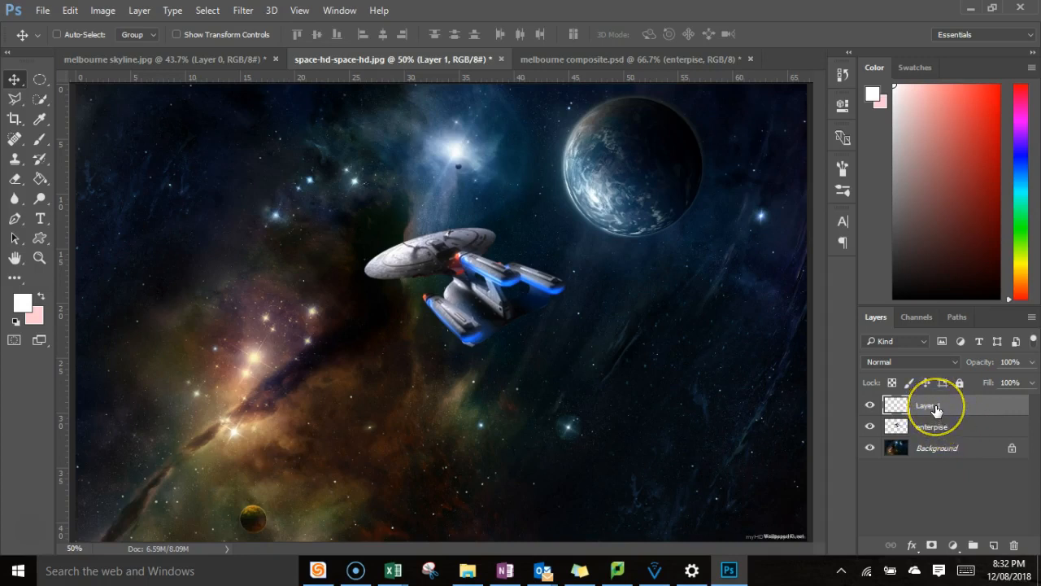
pyautogui.click(936, 407)
pyautogui.doubleClick(936, 406)
pyautogui.press('Return')
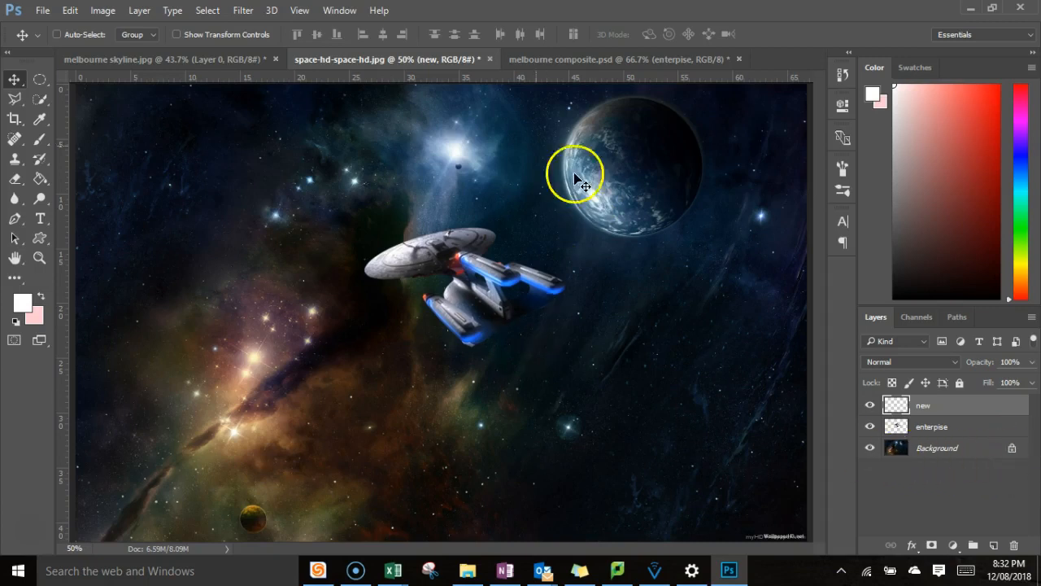
# Convert the locked Background into a regular layer, and switch its full lock on and off again.
pyautogui.doubleClick(1012, 454)
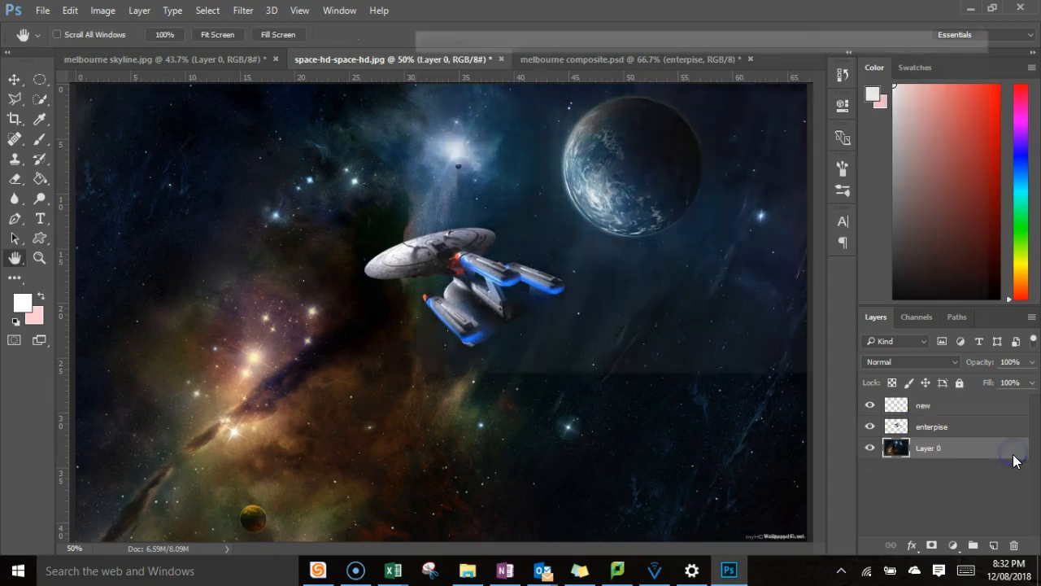
pyautogui.click(945, 93)
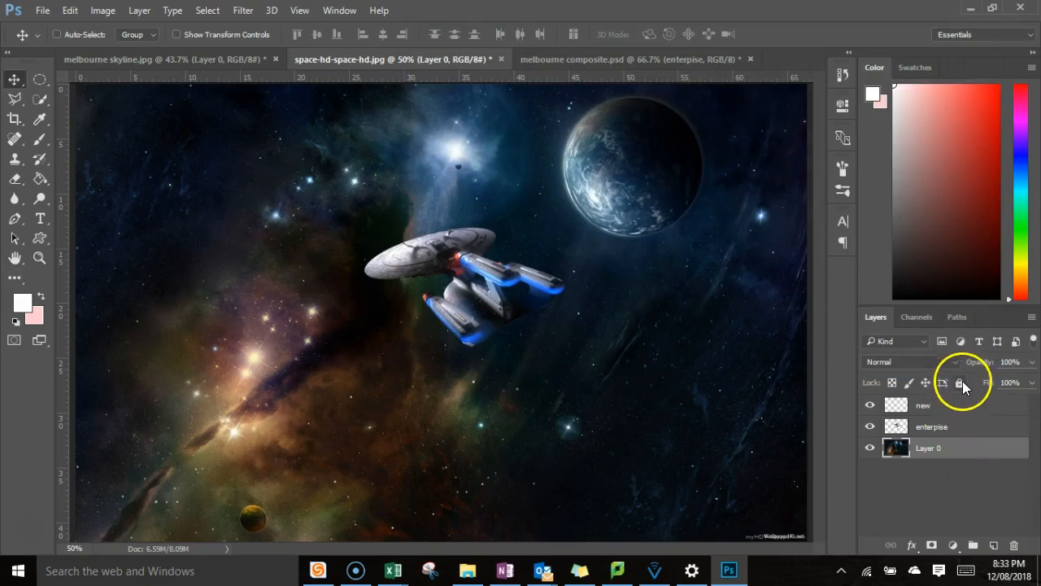
pyautogui.click(961, 384)
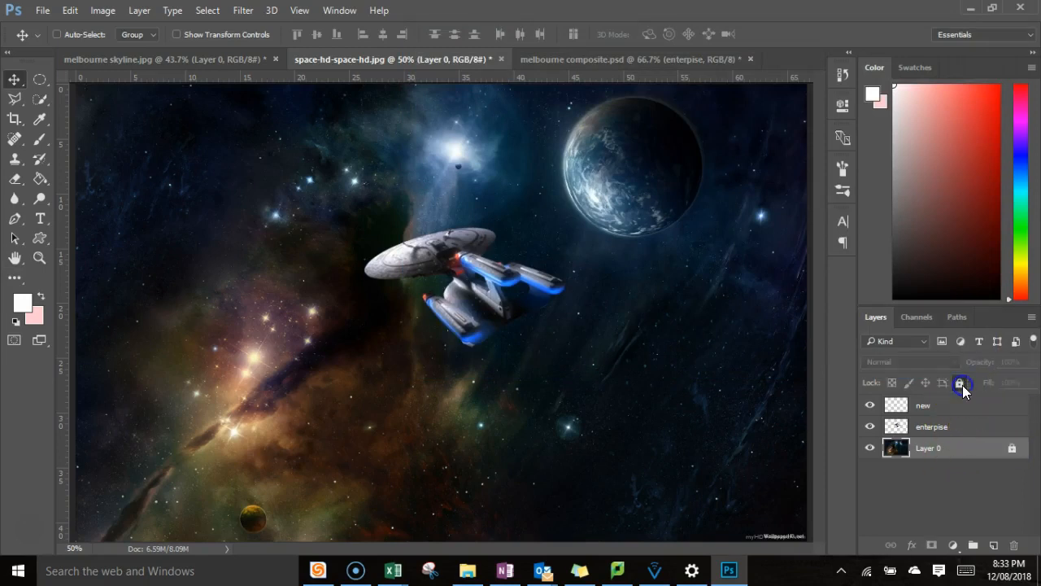
pyautogui.click(1013, 453)
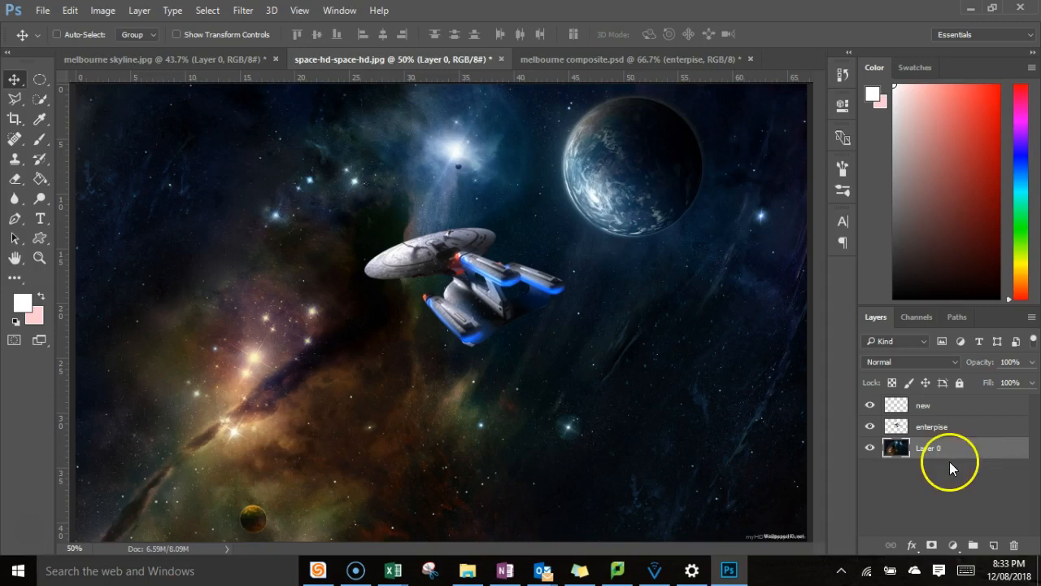
# Delete the layer named new.
pyautogui.click(936, 408)
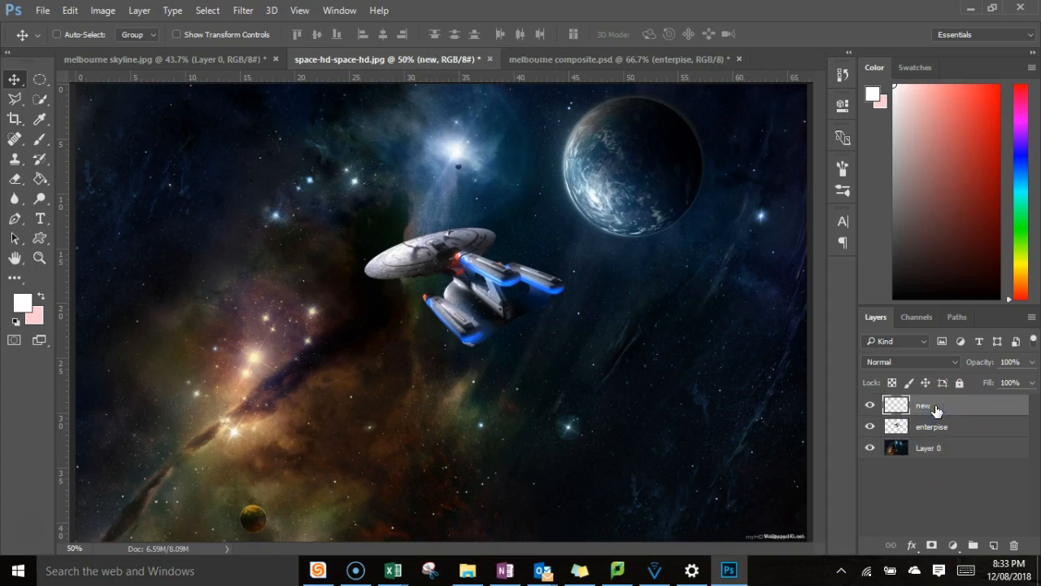
pyautogui.rightClick(935, 409)
pyautogui.click(641, 165)
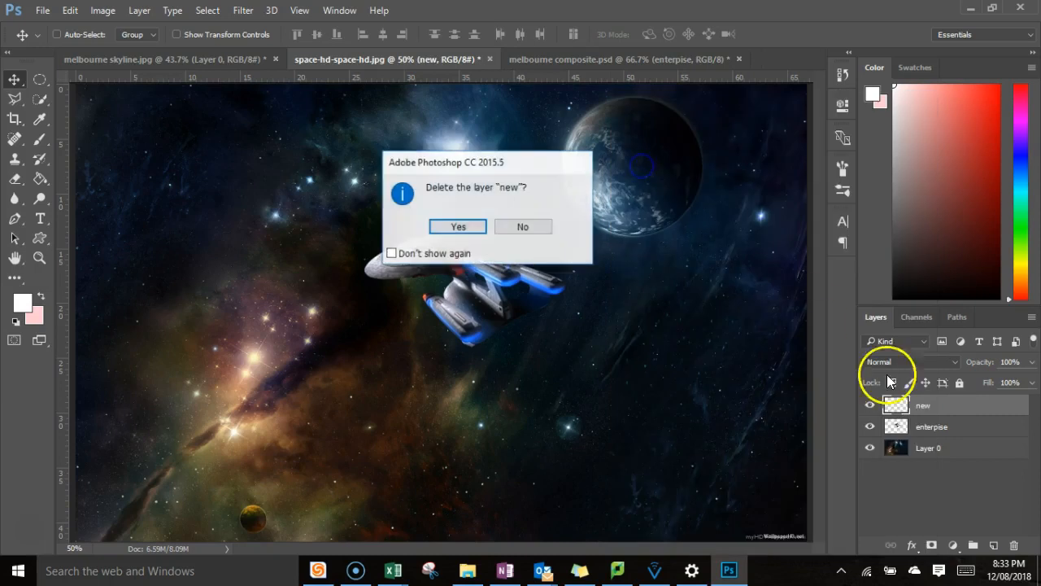
pyautogui.click(461, 224)
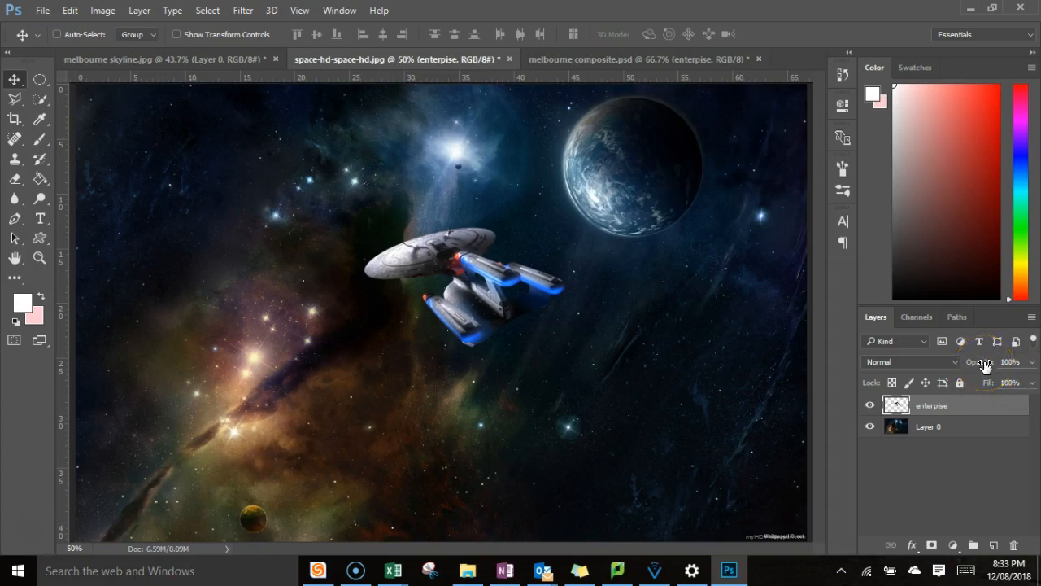
# Lower the enterpise layer's opacity to 46% and to 0%, and restore it to 100%.
pyautogui.moveTo(973, 368); pyautogui.dragTo(943, 368)
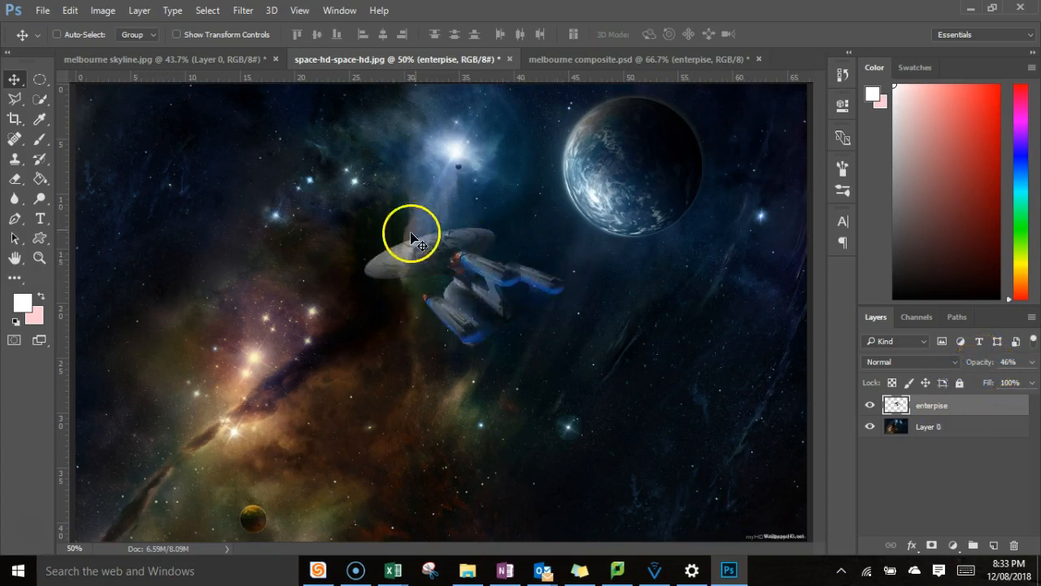
pyautogui.moveTo(986, 364); pyautogui.dragTo(850, 385)
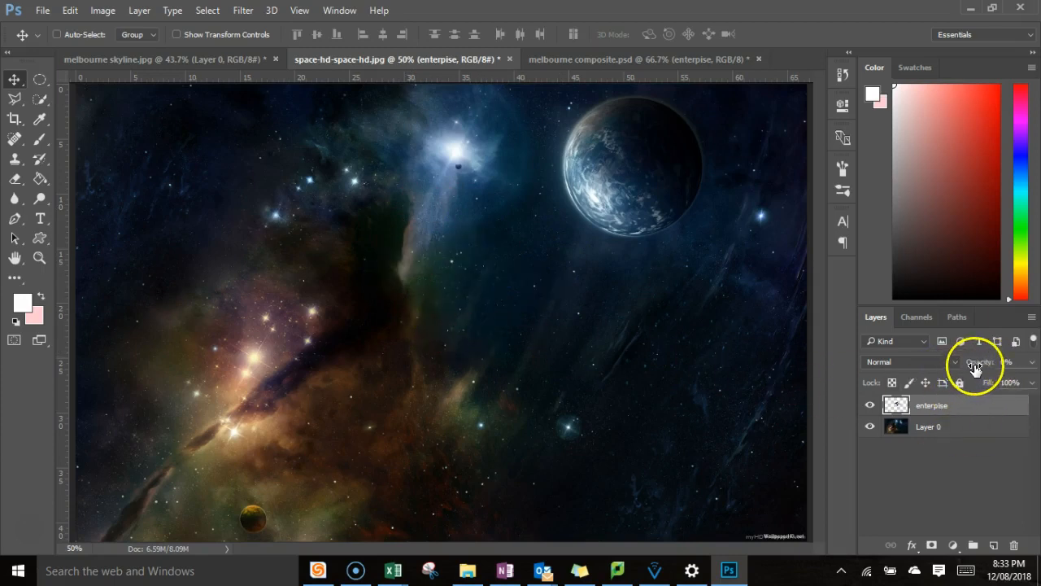
pyautogui.moveTo(984, 366); pyautogui.dragTo(1033, 365)
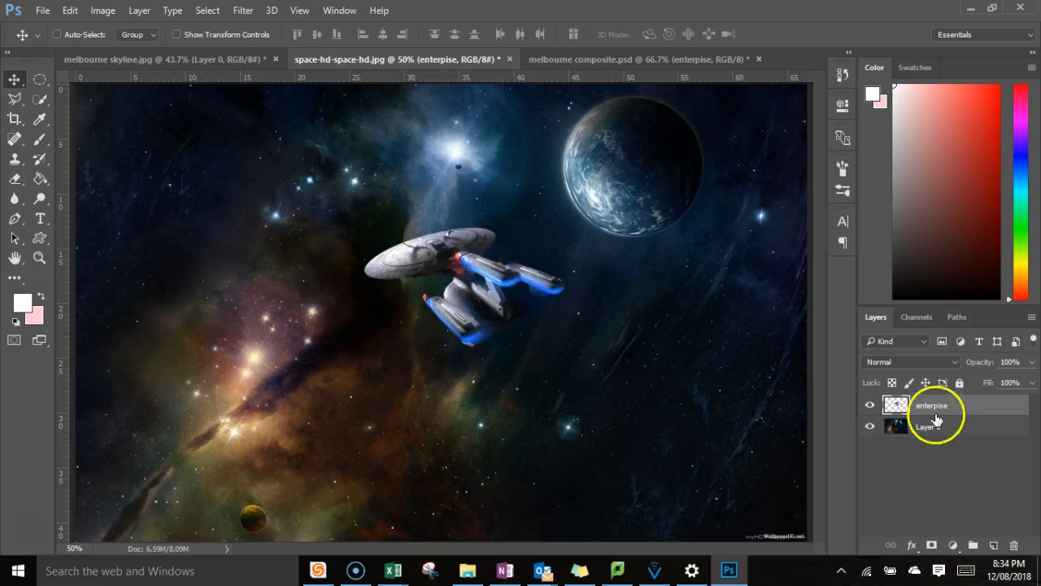
# Move the spaceship slightly down and right, and scale it up to about 152%.
pyautogui.moveTo(488, 292); pyautogui.dragTo(517, 327)
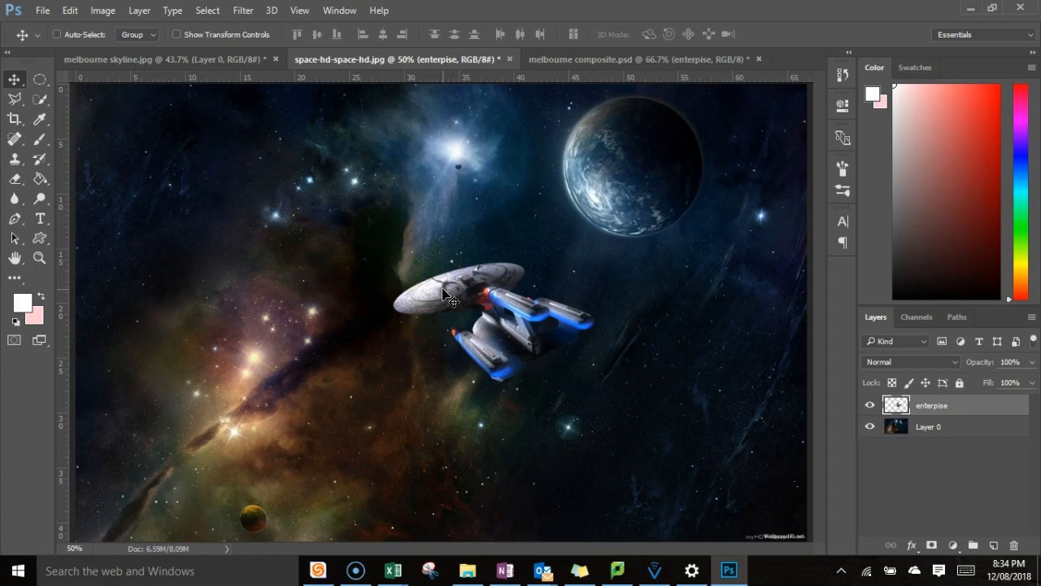
pyautogui.hotkey('ctrl', 't')
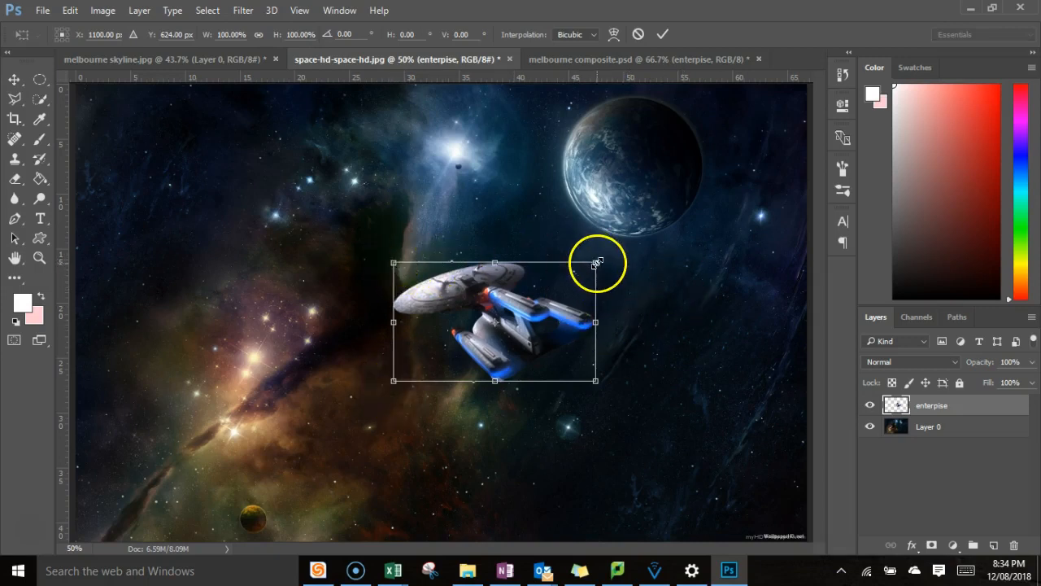
pyautogui.moveTo(596, 262); pyautogui.dragTo(702, 199)
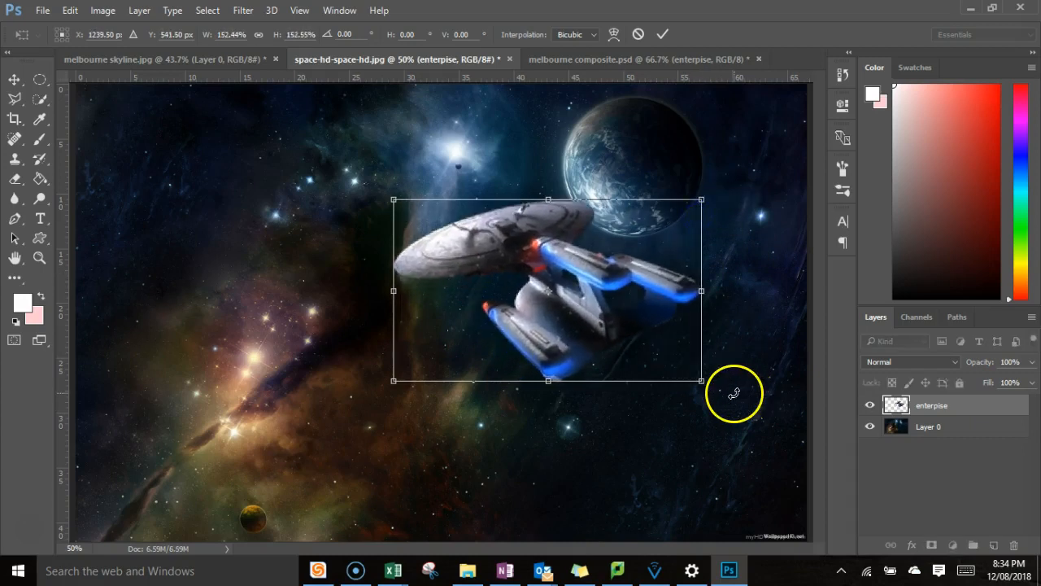
pyautogui.click(663, 34)
# Move the enlarged spaceship to the left and rotate it about -17.7 degrees.
pyautogui.moveTo(585, 289); pyautogui.dragTo(472, 299)
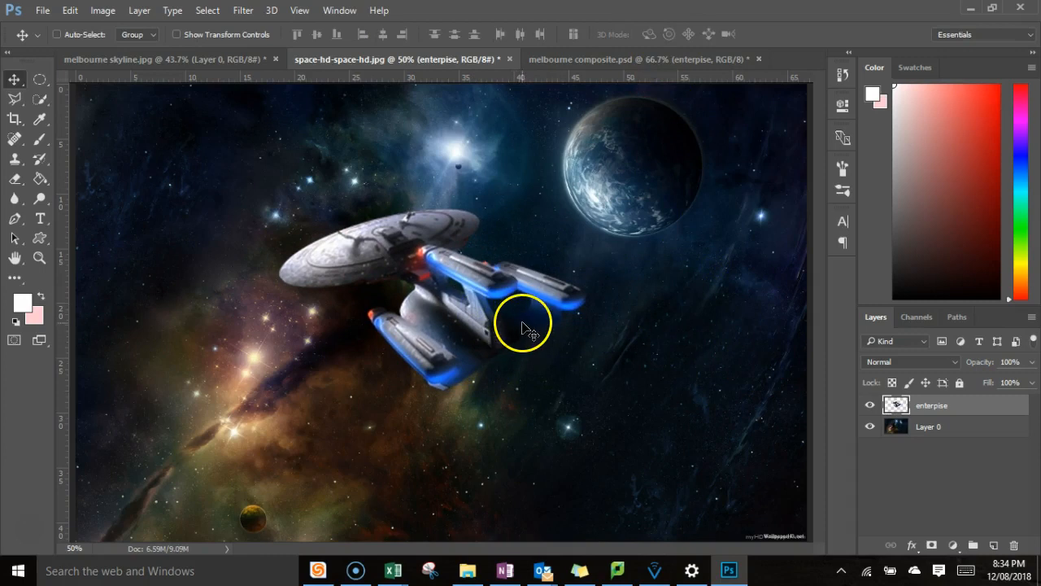
pyautogui.hotkey('ctrl', 't')
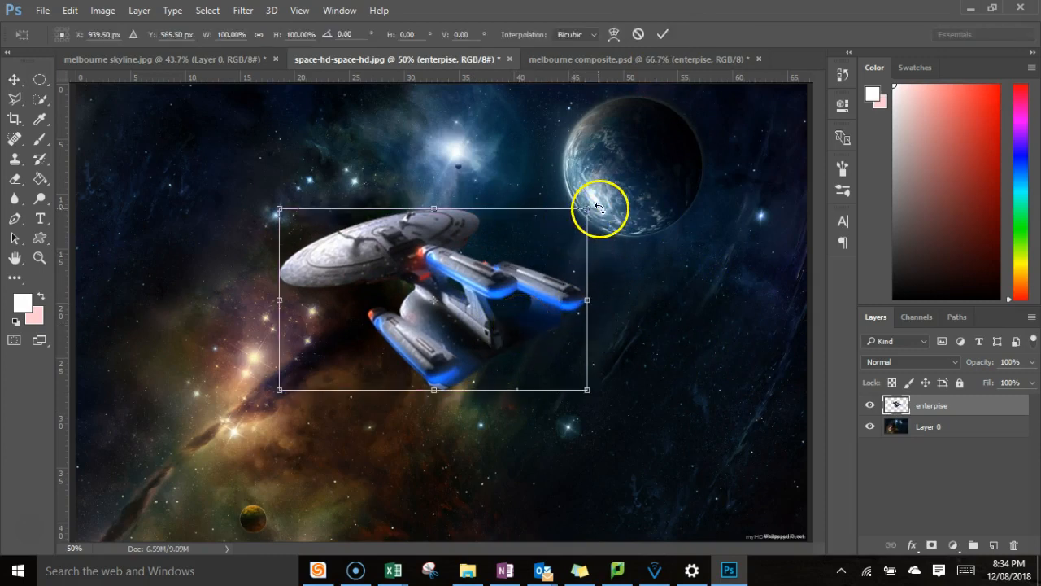
pyautogui.moveTo(601, 196); pyautogui.dragTo(561, 152)
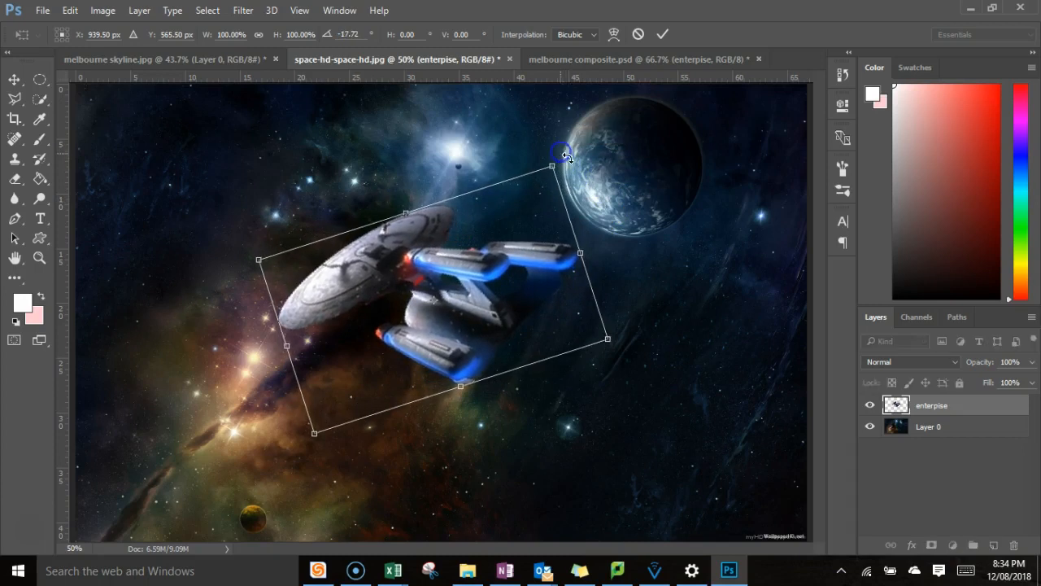
pyautogui.click(663, 37)
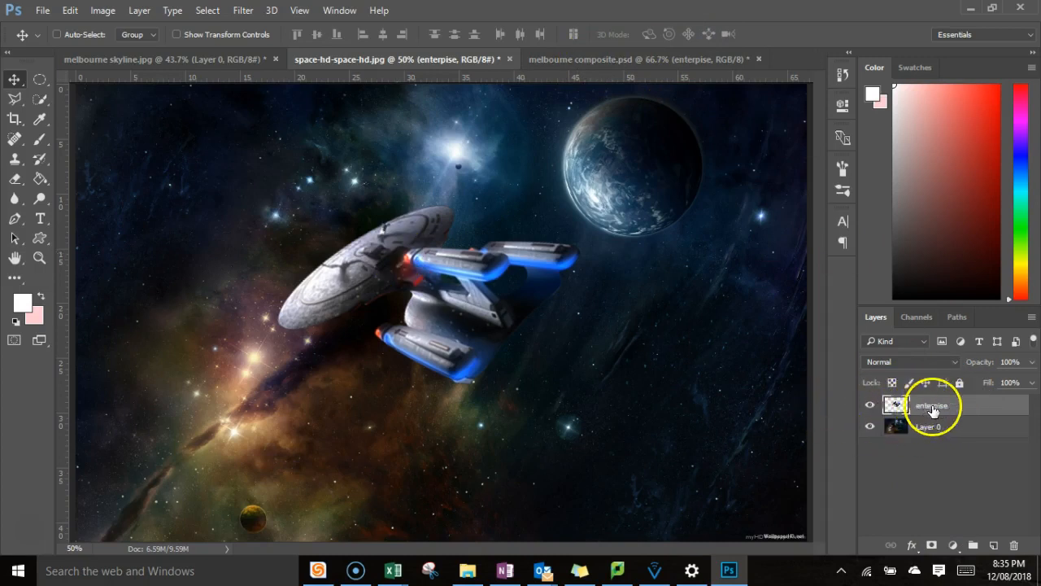
# Try the enterpise layer beneath Layer 0 while toggling both layers' visibility, and restore the original stacking order.
pyautogui.moveTo(922, 409); pyautogui.dragTo(914, 444)
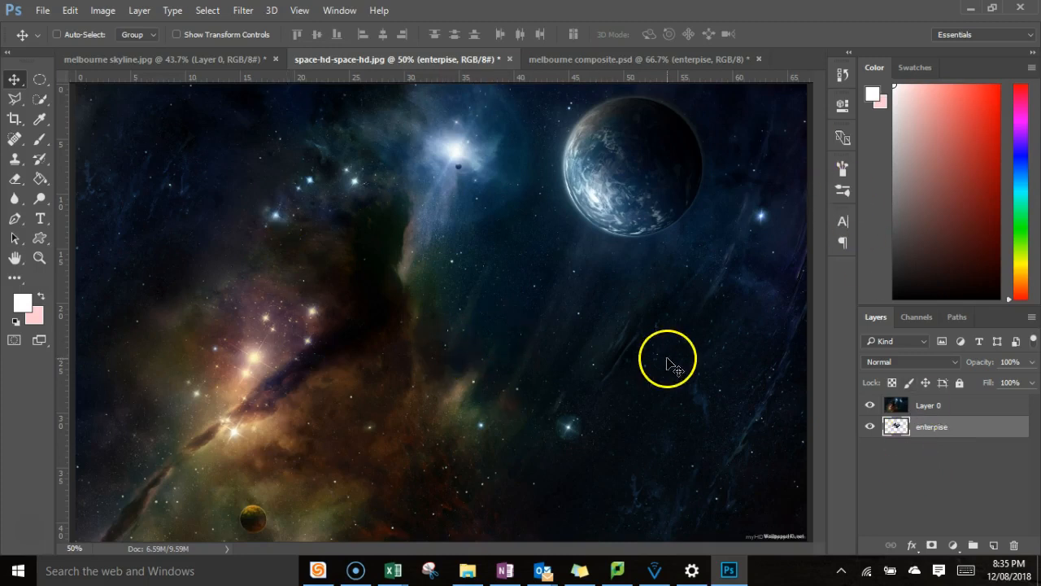
pyautogui.click(869, 426)
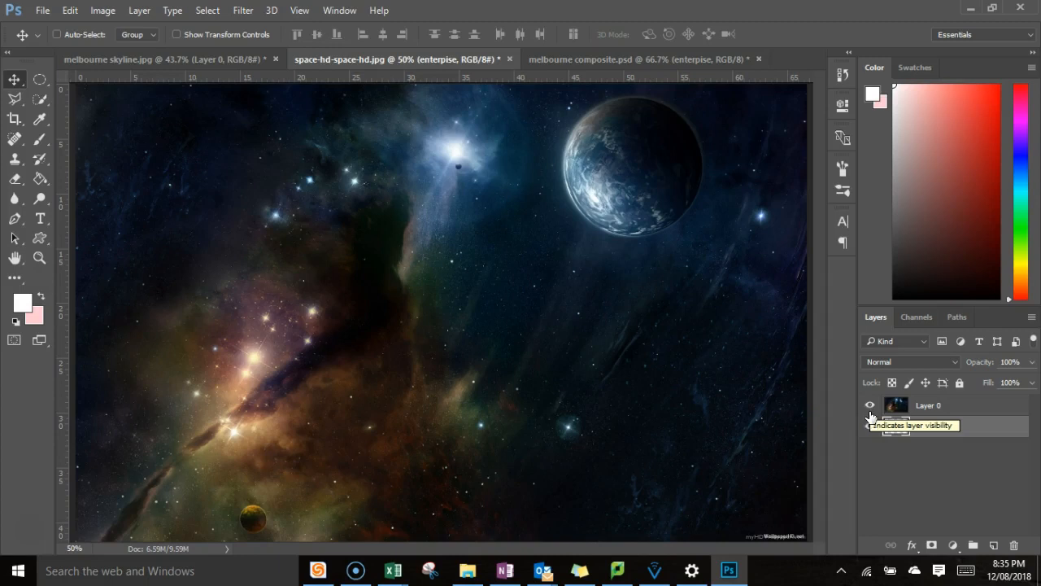
pyautogui.click(869, 426)
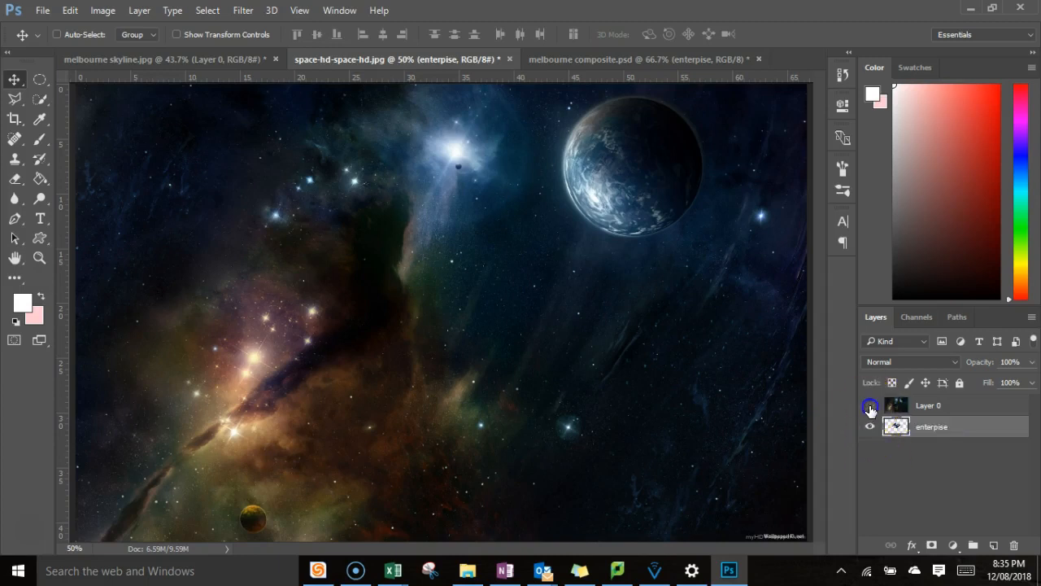
pyautogui.click(870, 405)
pyautogui.click(870, 407)
pyautogui.click(872, 410)
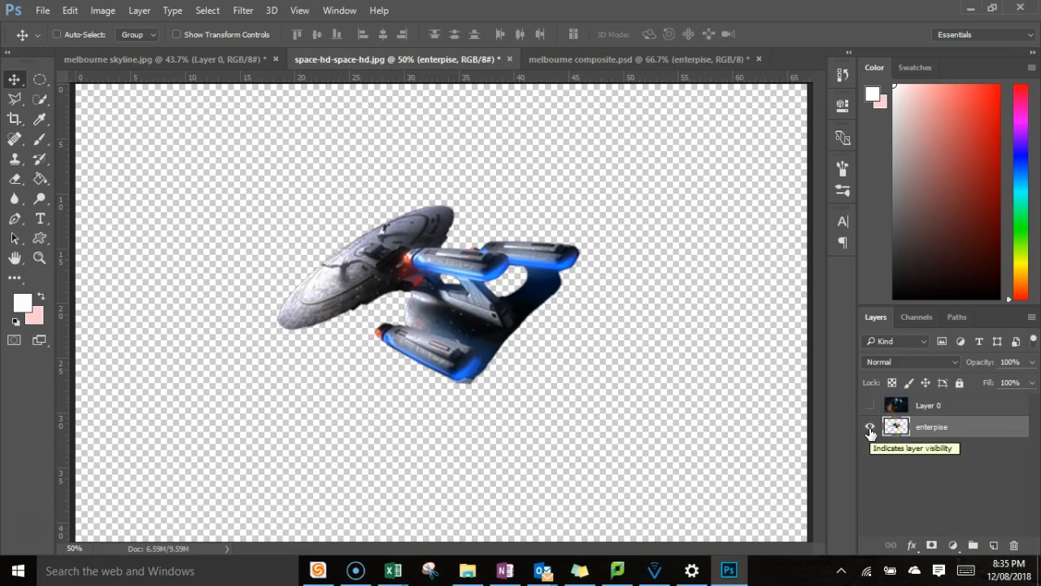
pyautogui.click(870, 426)
pyautogui.click(871, 406)
pyautogui.click(873, 427)
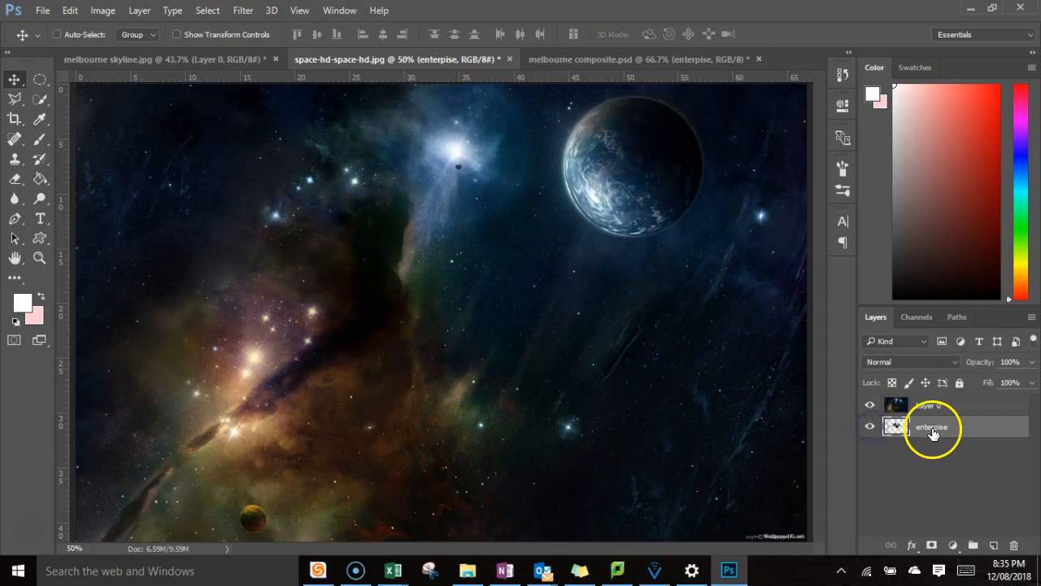
pyautogui.moveTo(936, 432); pyautogui.dragTo(946, 402)
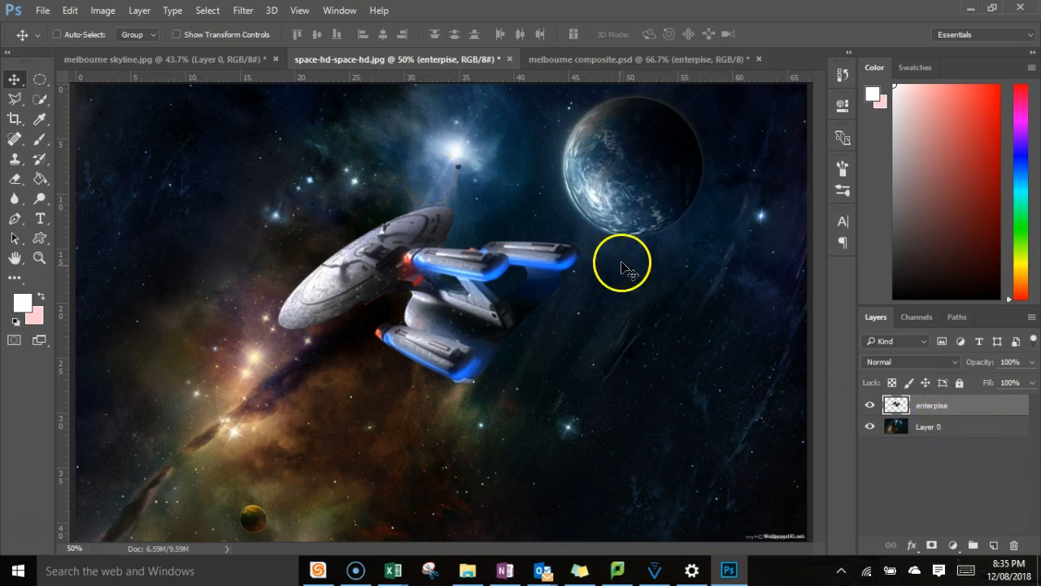
# Move the spaceship down and right, and merge the enterpise layer with Layer 0.
pyautogui.moveTo(479, 306); pyautogui.dragTo(555, 346)
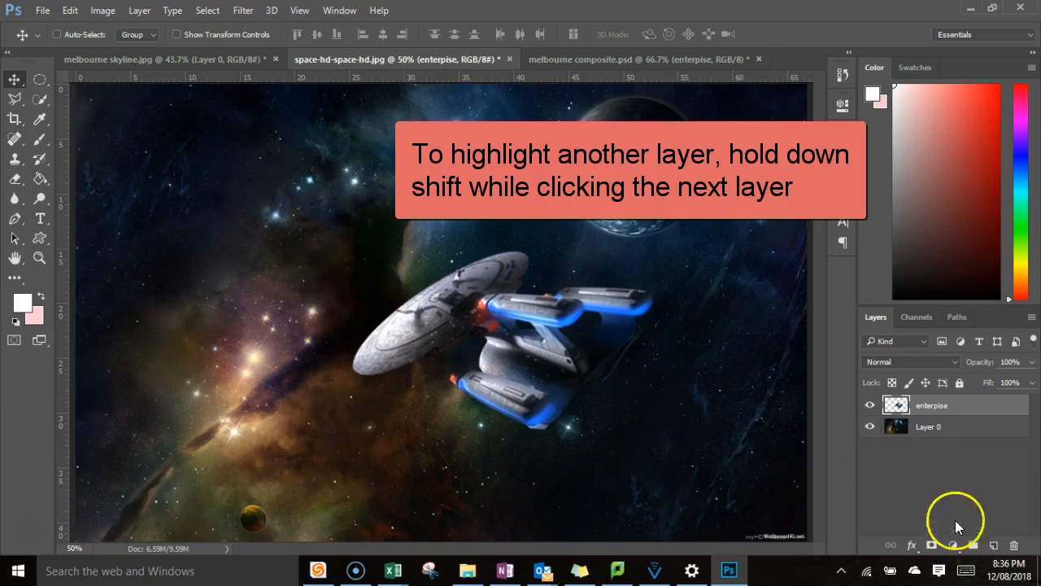
pyautogui.keyDown('shift'); pyautogui.click(932, 427); pyautogui.keyUp('shift')
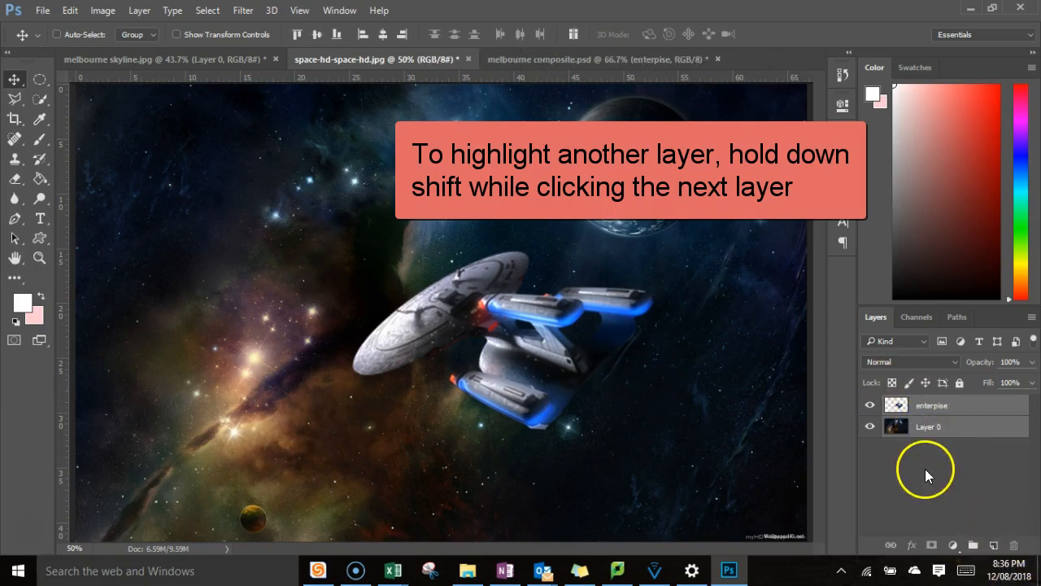
pyautogui.rightClick(958, 408)
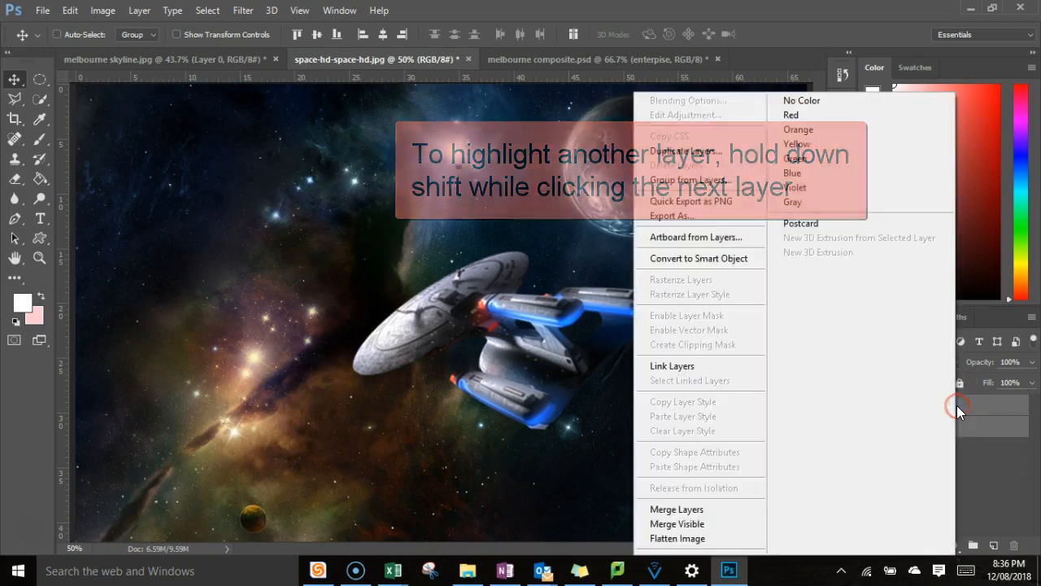
pyautogui.click(711, 511)
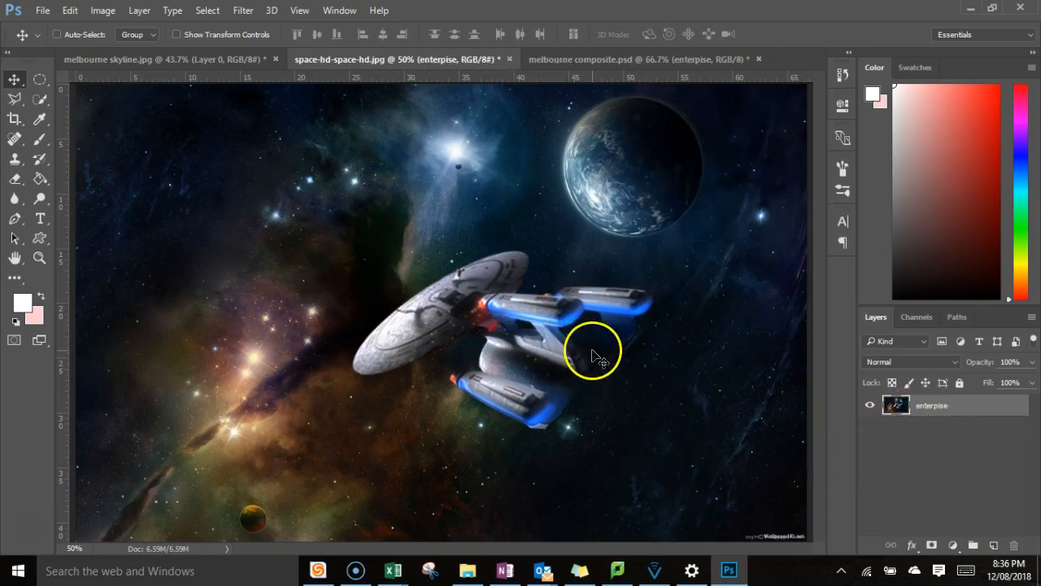
# Move the merged spaceship and space image slightly down and left on the canvas.
pyautogui.click(559, 342)
pyautogui.moveTo(567, 351); pyautogui.dragTo(548, 364)
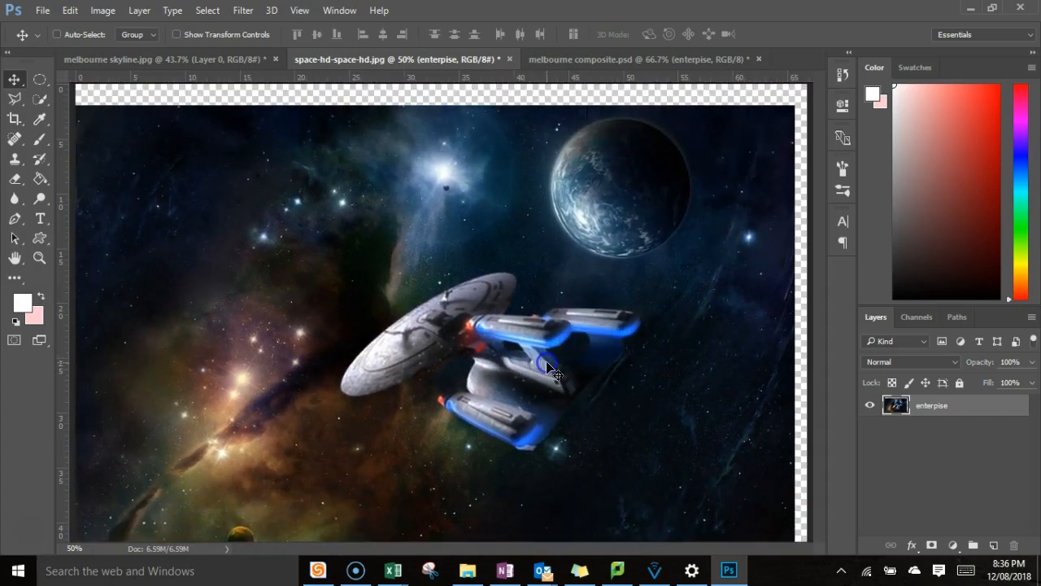
# Undo the merged image's move and the layer merge, and move the enterpise layer up to overlap the planet.
pyautogui.hotkey('ctrl', 'z')
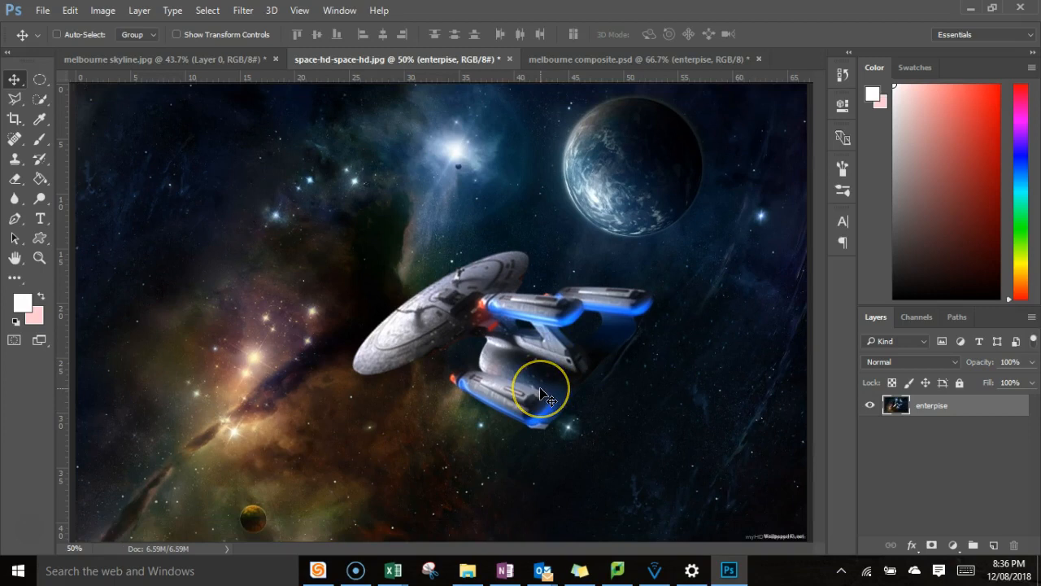
pyautogui.hotkey('ctrl', 'z')
pyautogui.hotkey('ctrl', 'alt', 'z')
pyautogui.hotkey('ctrl', 'alt', 'z')
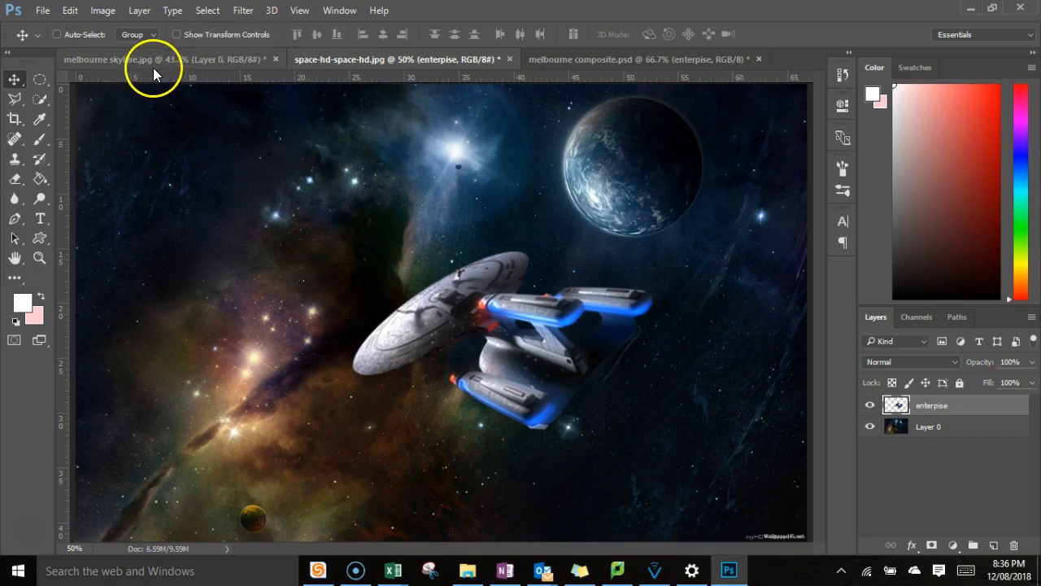
pyautogui.moveTo(548, 328); pyautogui.dragTo(540, 181)
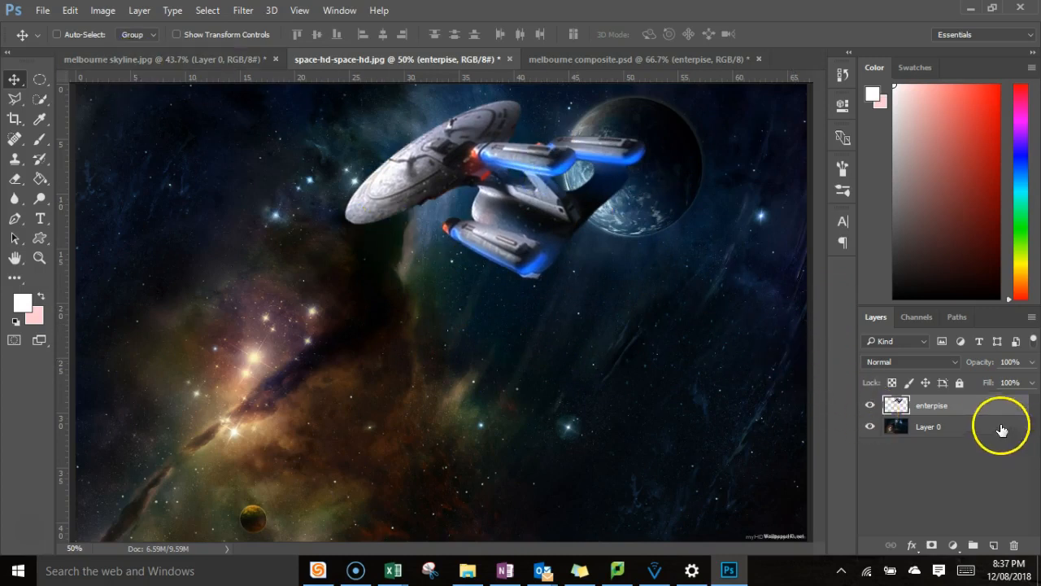
# Compare the contents and layers of the melbourne skyline.jpg and space-hd-space-hd.jpg documents.
pyautogui.click(155, 59)
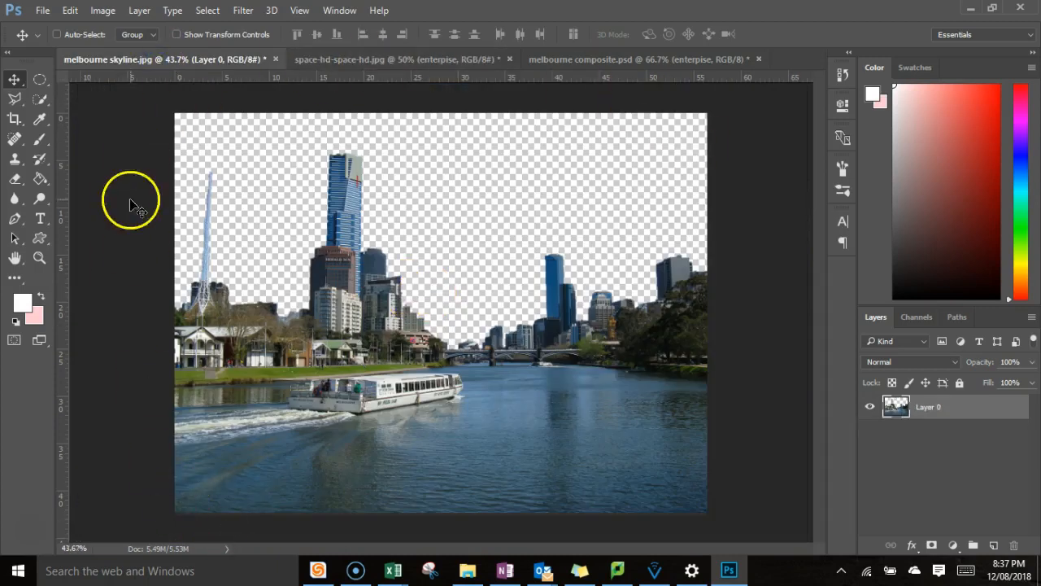
pyautogui.click(346, 60)
pyautogui.click(199, 59)
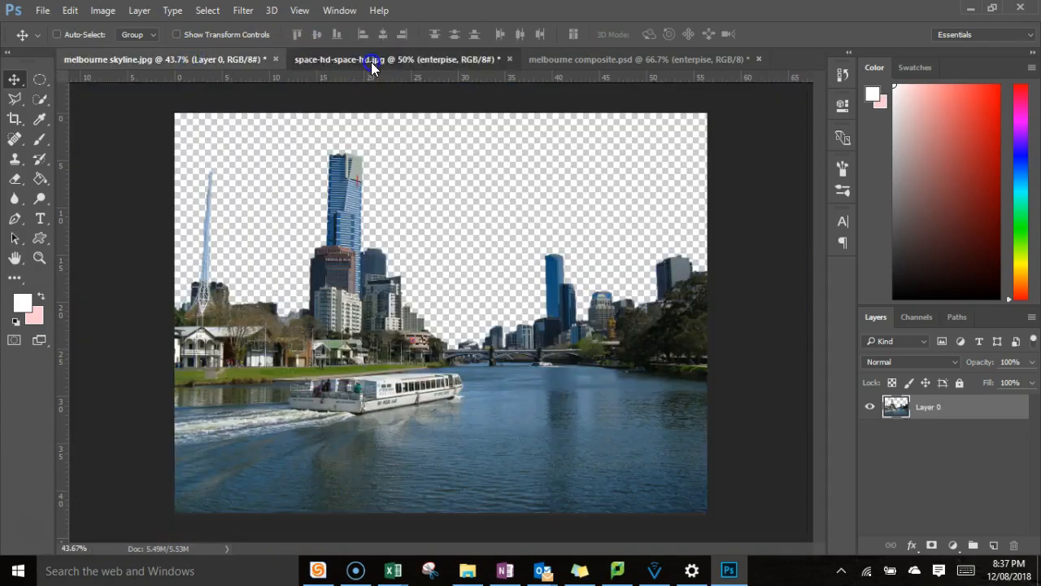
pyautogui.click(371, 62)
pyautogui.click(205, 59)
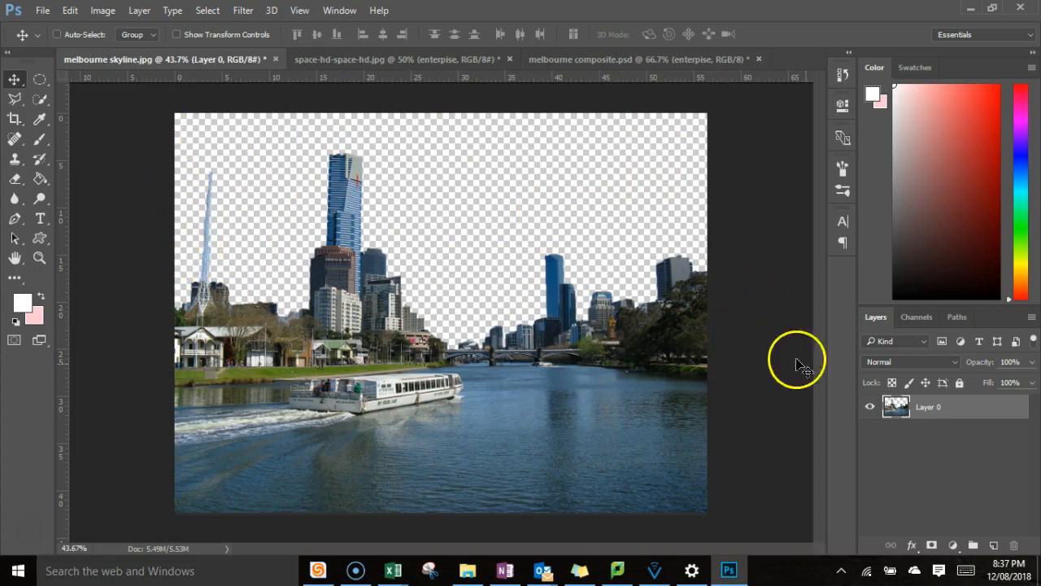
pyautogui.click(361, 60)
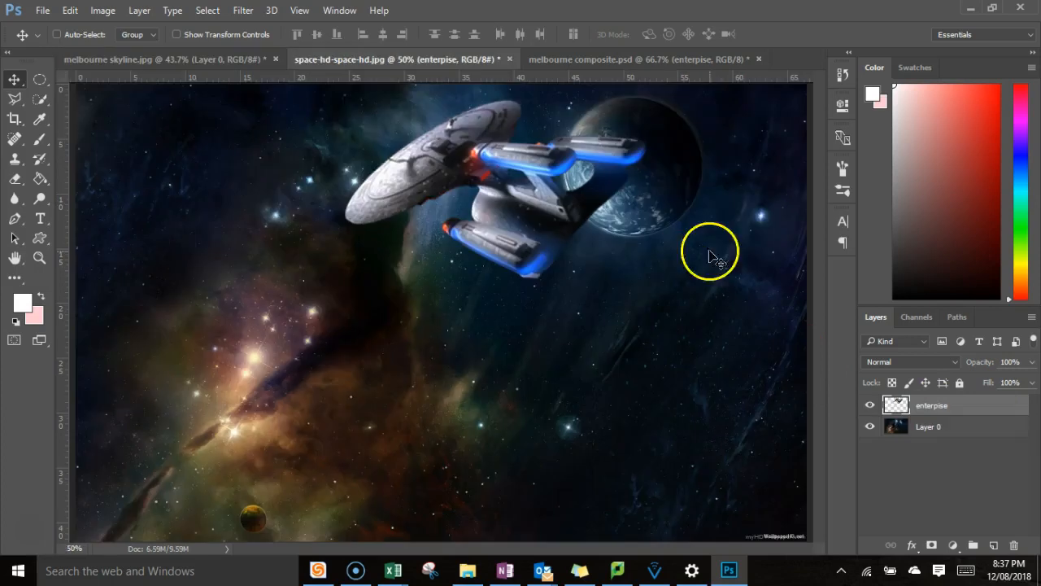
pyautogui.scroll(-2, 456, 369)
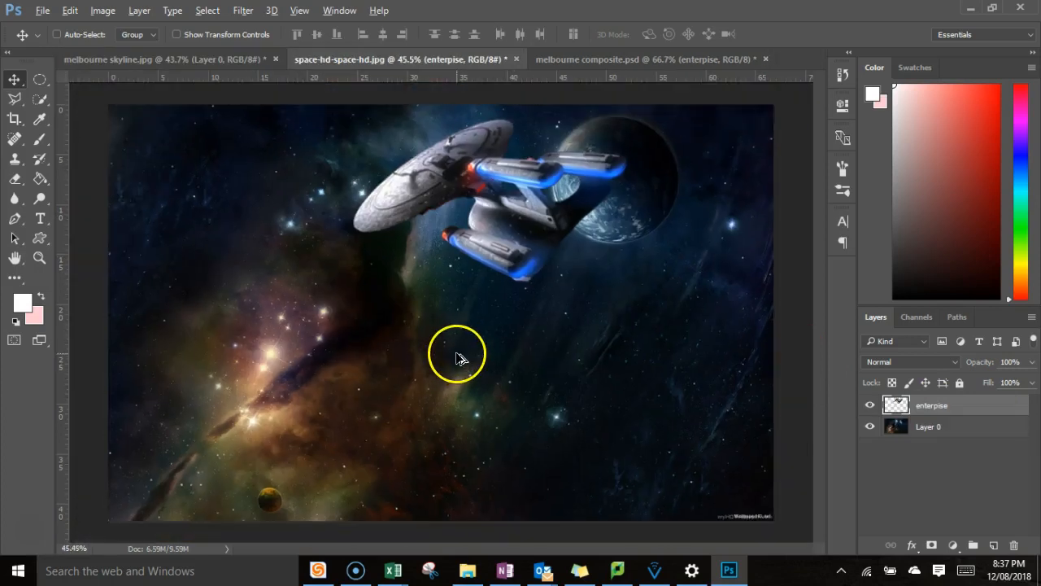
# Rename Layer 0 in melbourne skyline.jpg as melbourne skyline.
pyautogui.click(171, 60)
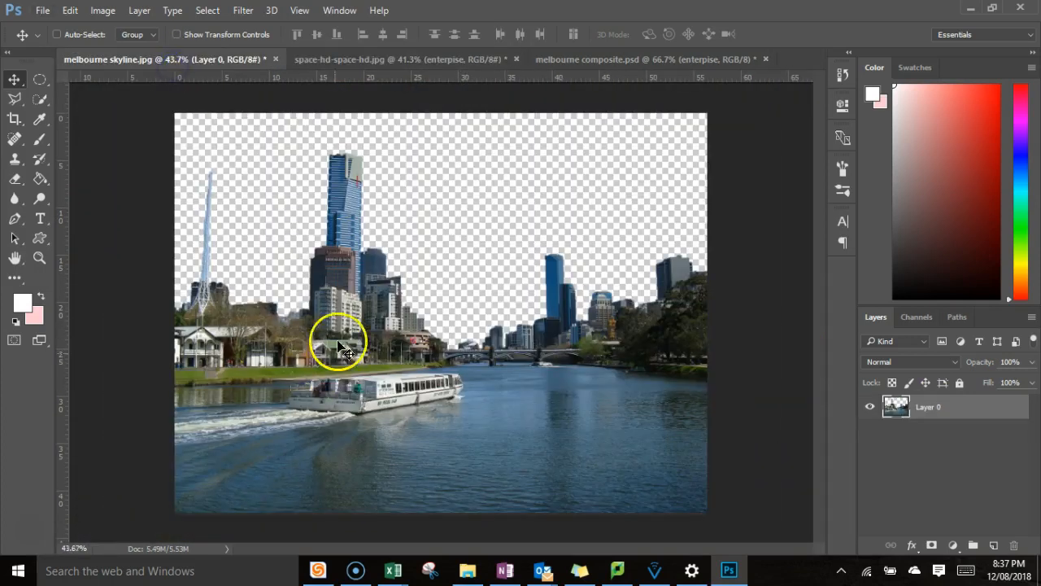
pyautogui.click(928, 412)
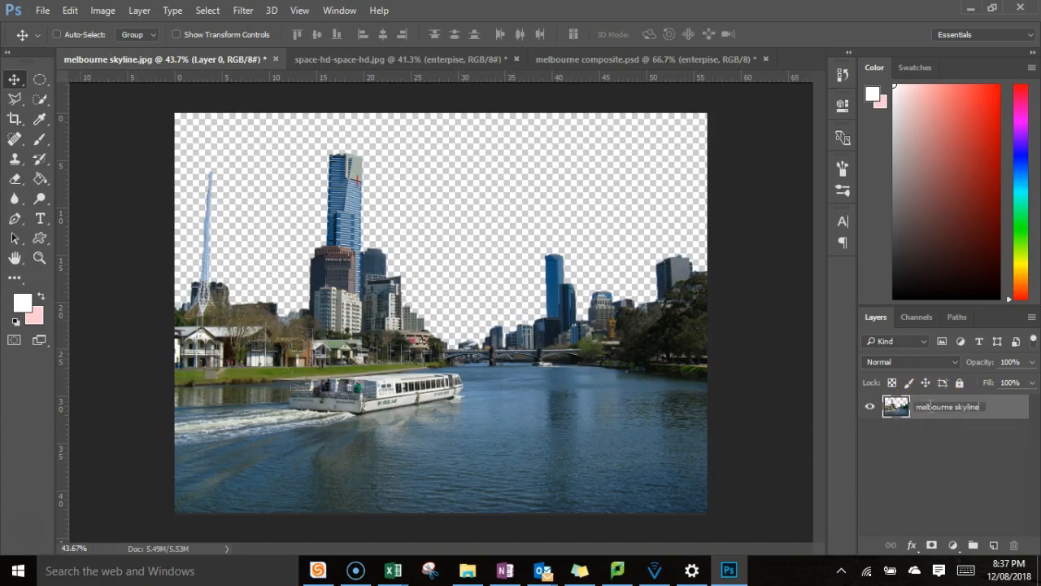
pyautogui.press('Return')
# Duplicate the melbourne skyline layer into the space-hd-space-hd.jpg document.
pyautogui.click(453, 59)
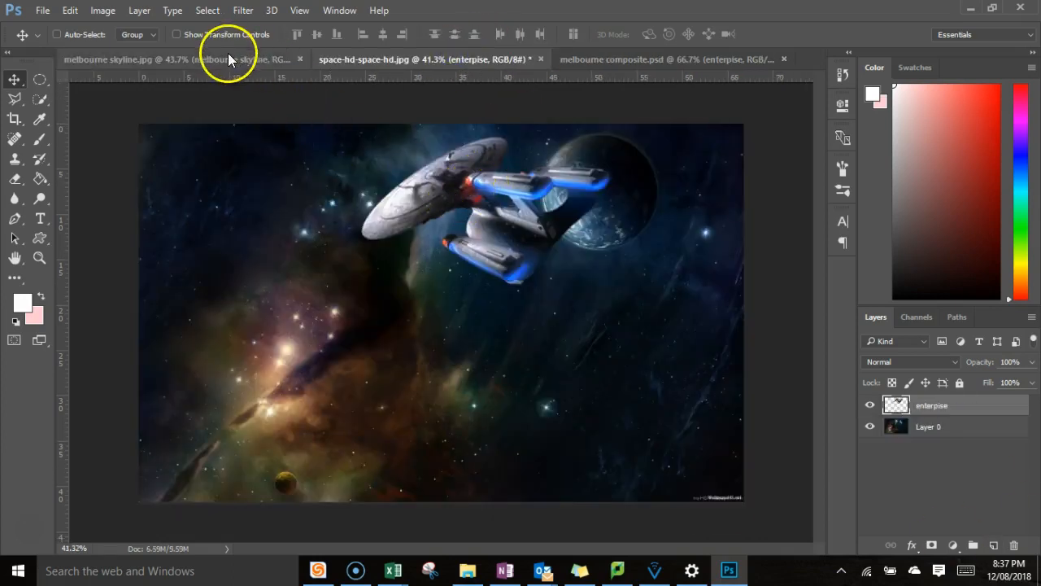
pyautogui.click(242, 61)
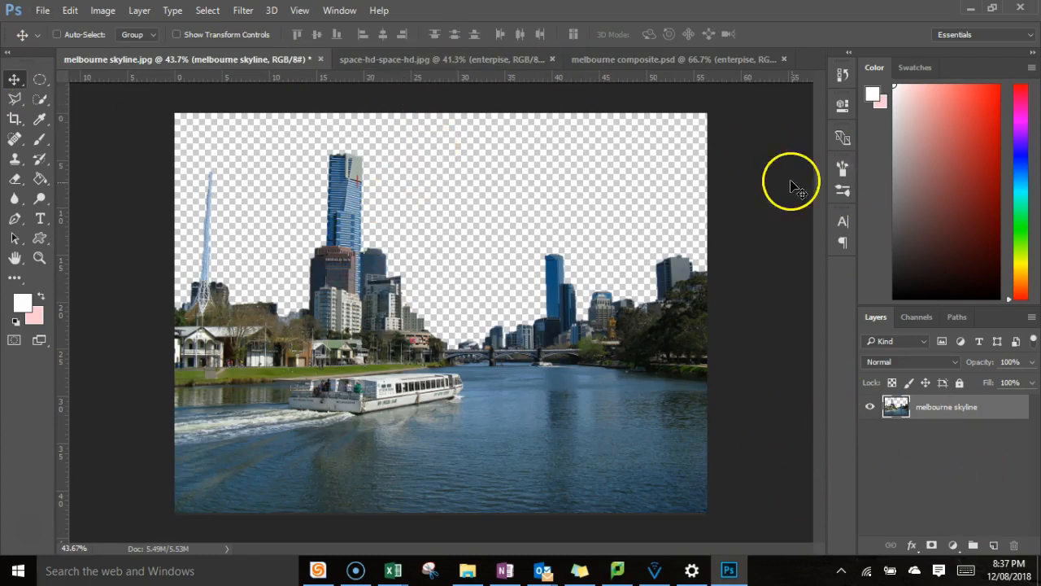
pyautogui.rightClick(934, 413)
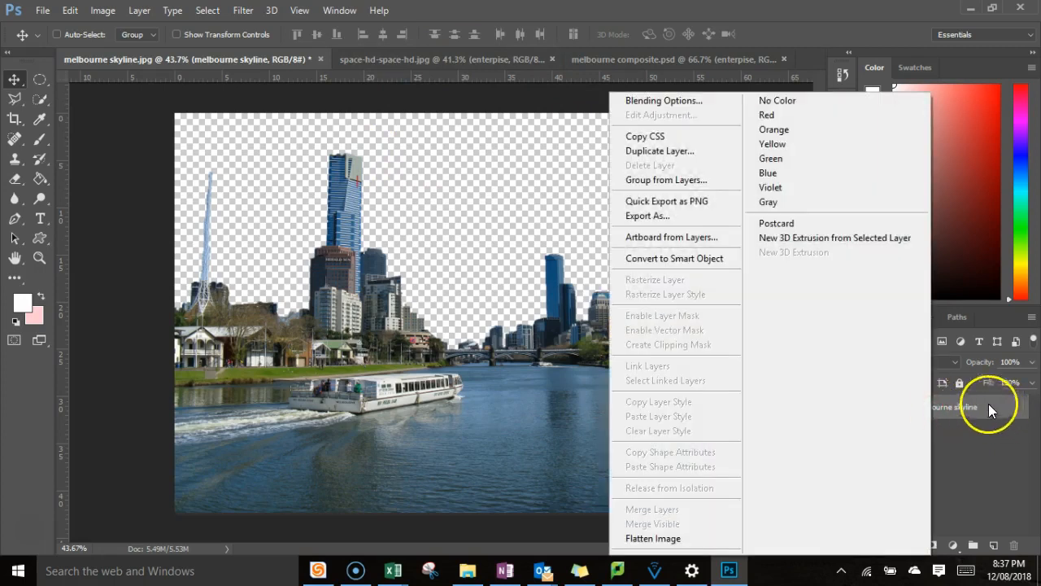
pyautogui.click(672, 152)
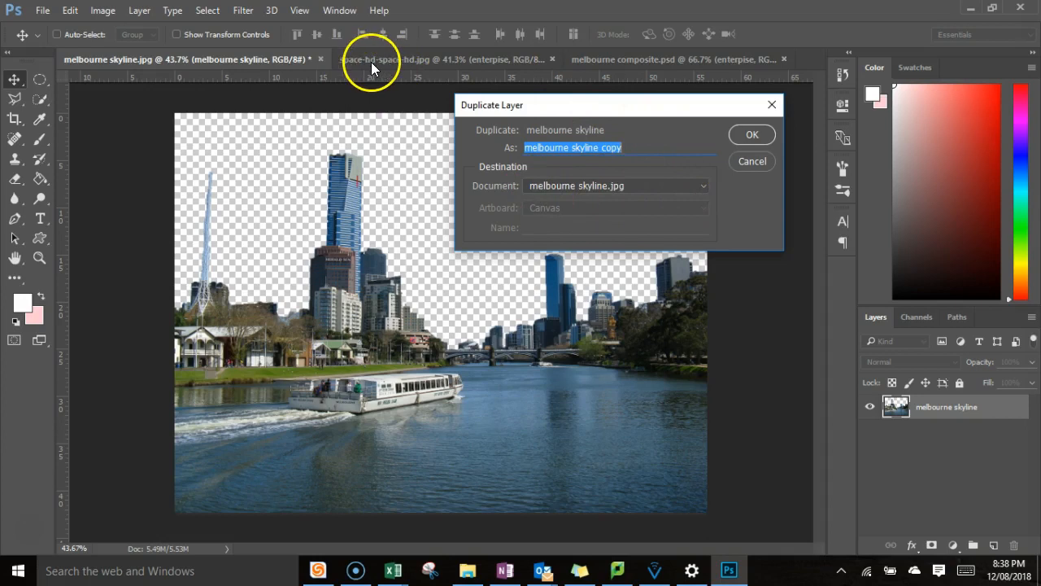
pyautogui.click(660, 186)
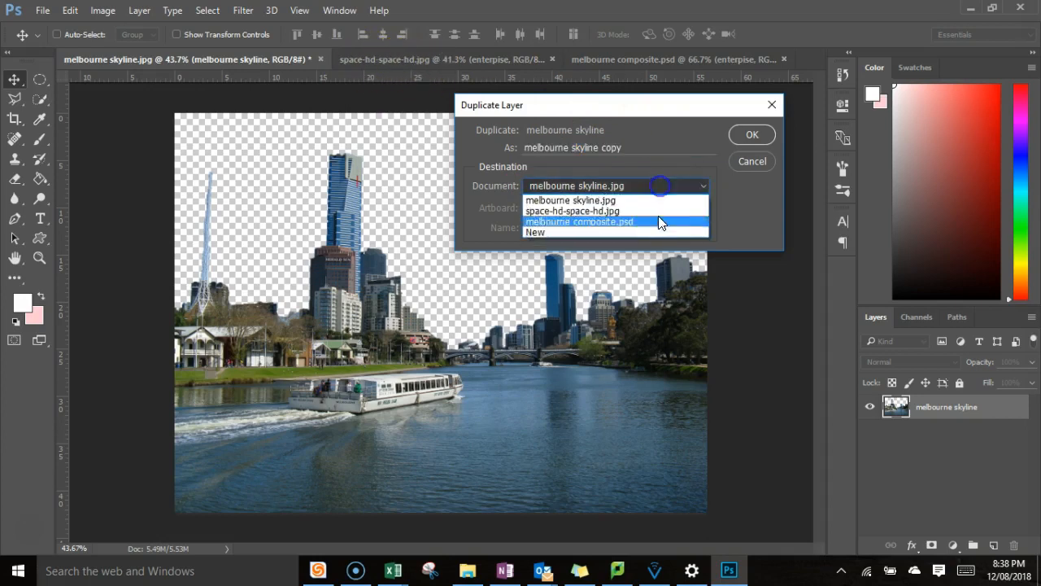
pyautogui.click(602, 210)
pyautogui.click(753, 135)
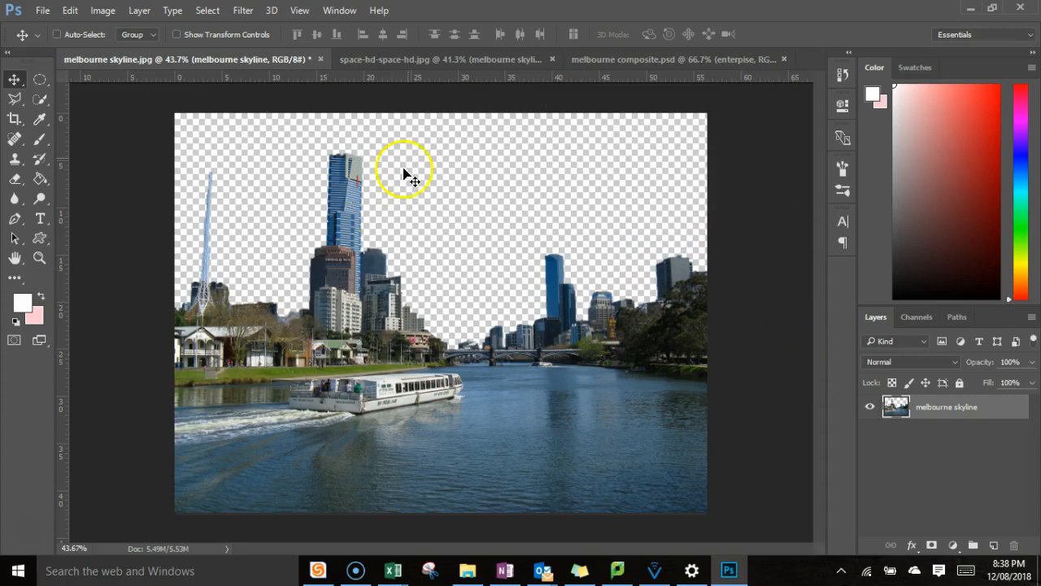
# In space-hd-space-hd.jpg, enlarge the melbourne skyline layer with Free Transform and position it to span the full canvas width.
pyautogui.click(432, 59)
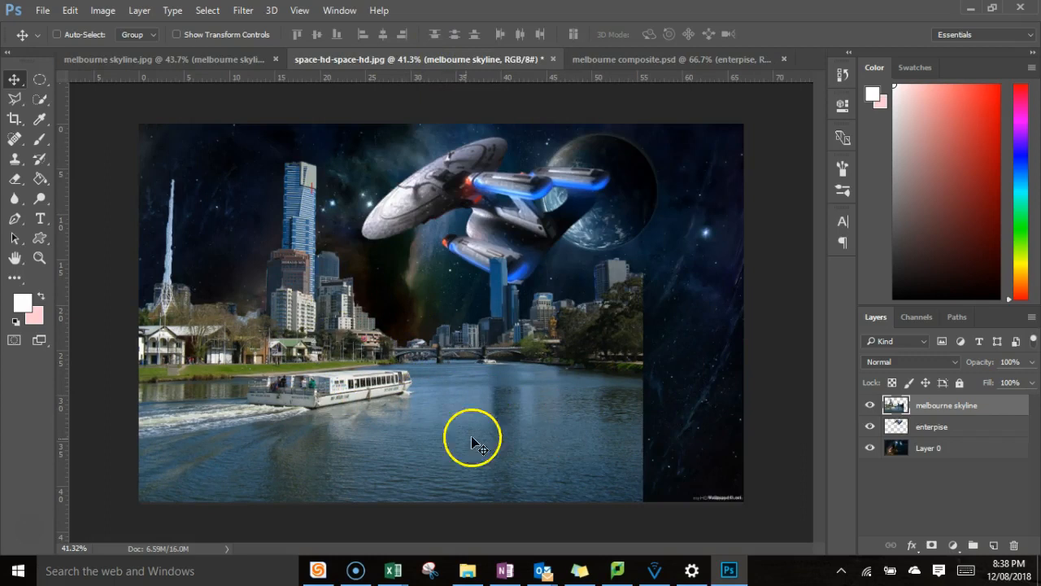
pyautogui.moveTo(384, 427); pyautogui.dragTo(442, 442)
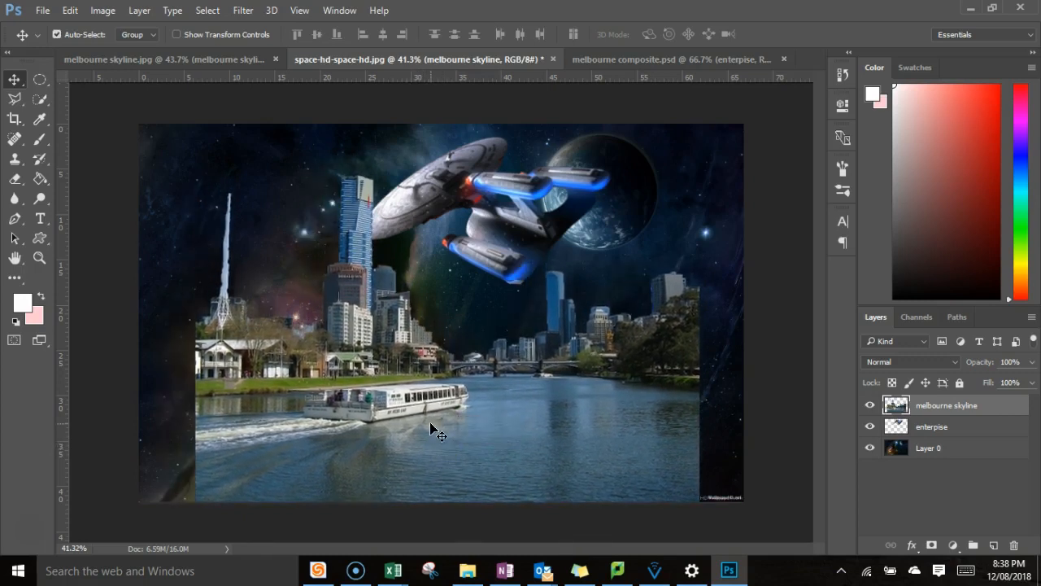
pyautogui.hotkey('ctrl', 't')
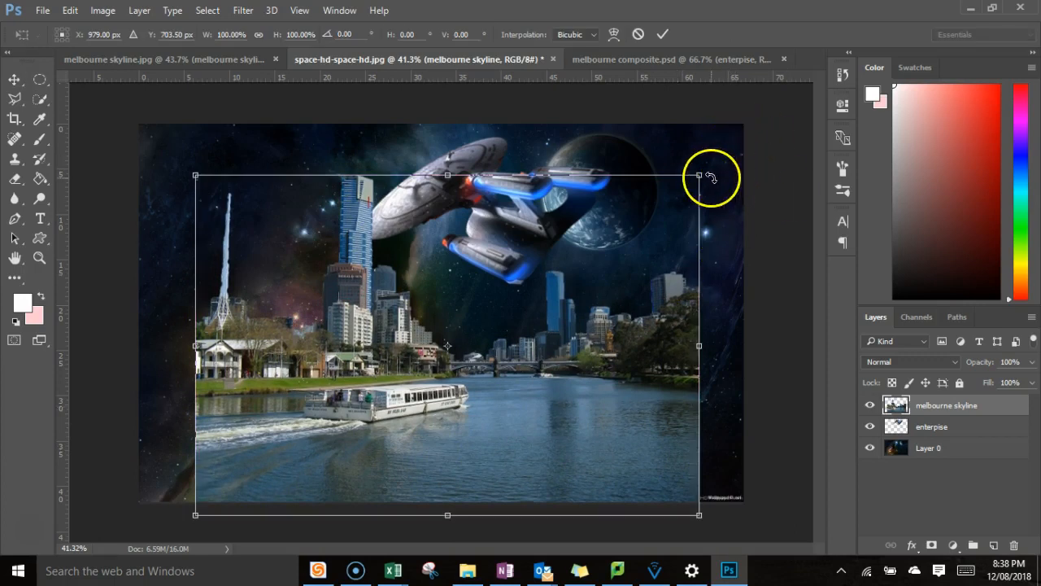
pyautogui.moveTo(702, 175); pyautogui.dragTo(779, 118)
pyautogui.moveTo(559, 414); pyautogui.dragTo(489, 485)
pyautogui.moveTo(711, 175); pyautogui.dragTo(760, 135)
pyautogui.moveTo(542, 431); pyautogui.dragTo(533, 469)
pyautogui.click(662, 34)
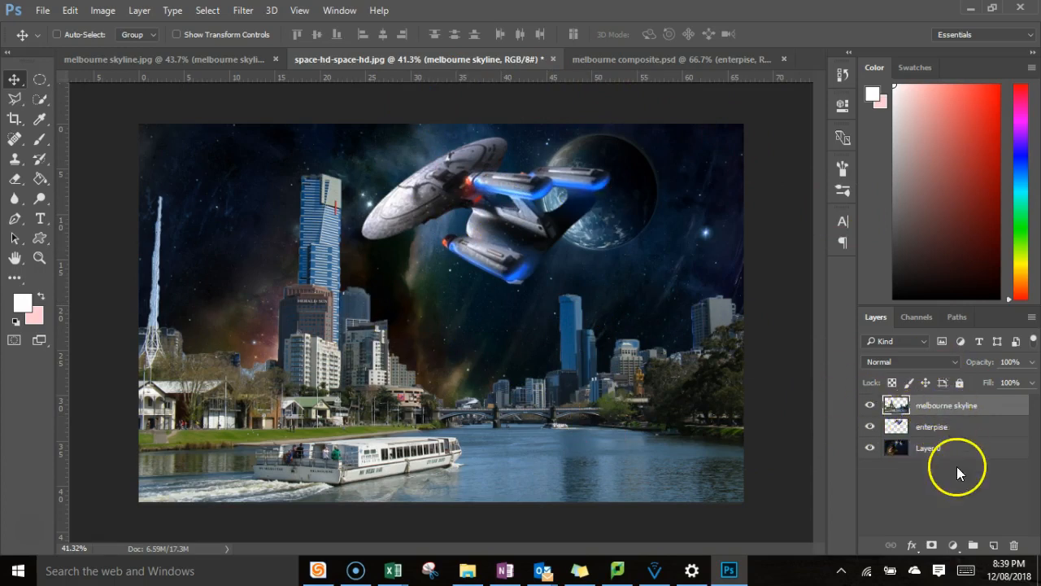
# Select the enterpise layer and move the spaceship left so it sits partly behind the tall tower.
pyautogui.moveTo(526, 220); pyautogui.dragTo(423, 259)
pyautogui.click(953, 429)
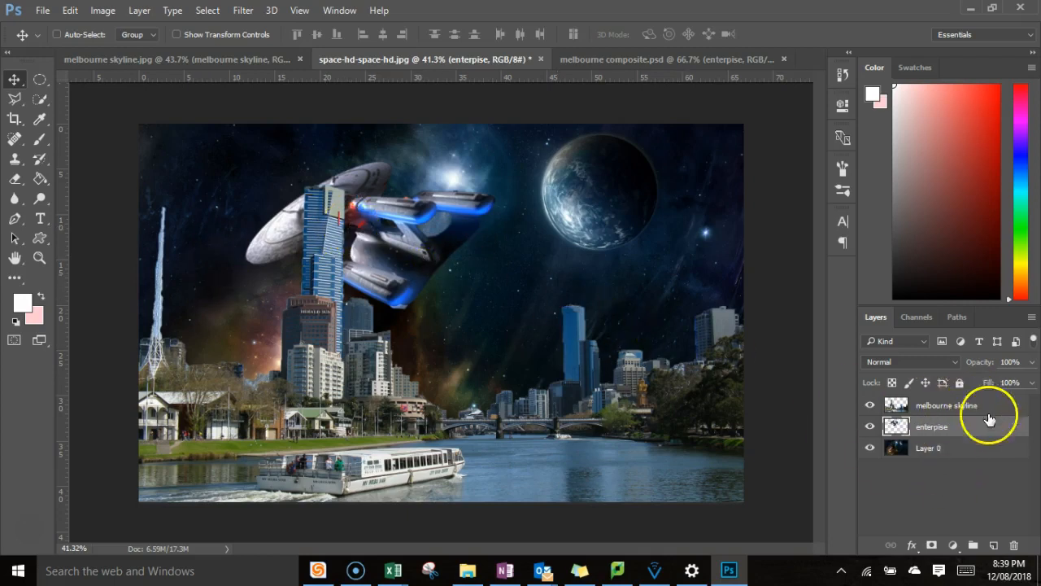
pyautogui.moveTo(410, 229); pyautogui.dragTo(424, 207)
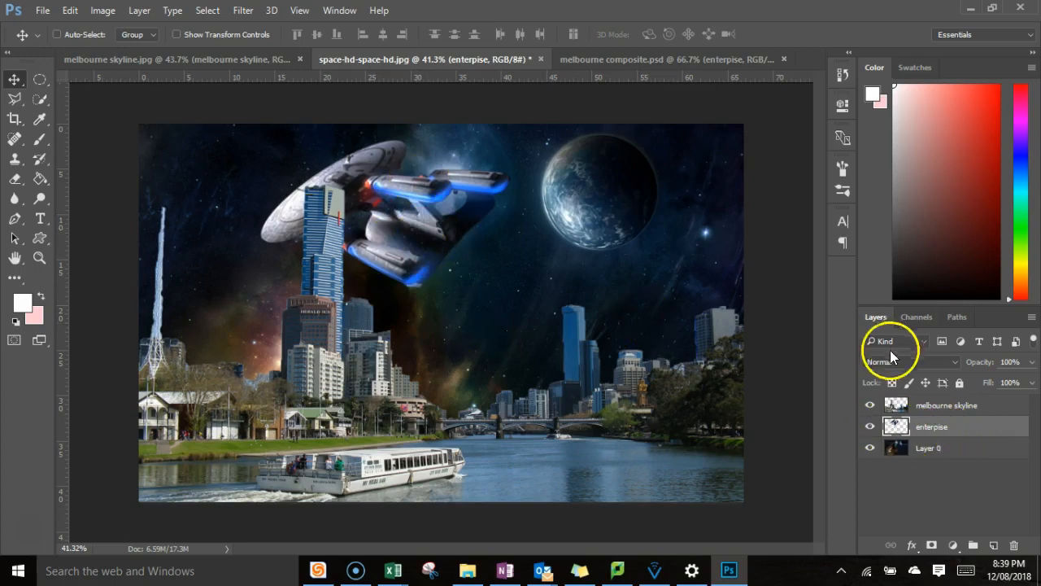
# Place the enterpise layer above the melbourne skyline layer and move the spaceship down in front of the tower.
pyautogui.moveTo(934, 433); pyautogui.dragTo(934, 406)
pyautogui.moveTo(427, 184); pyautogui.dragTo(395, 224)
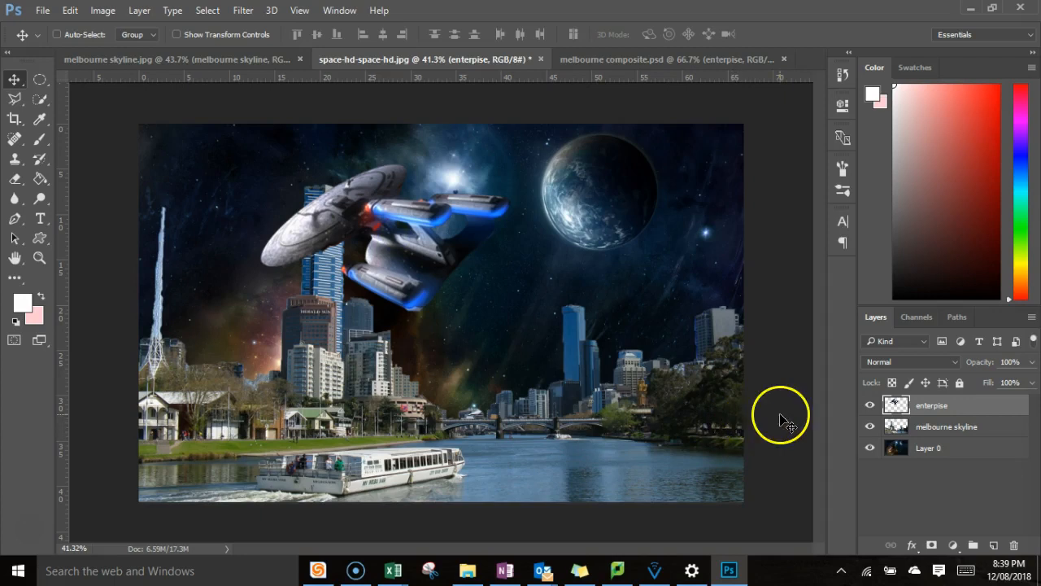